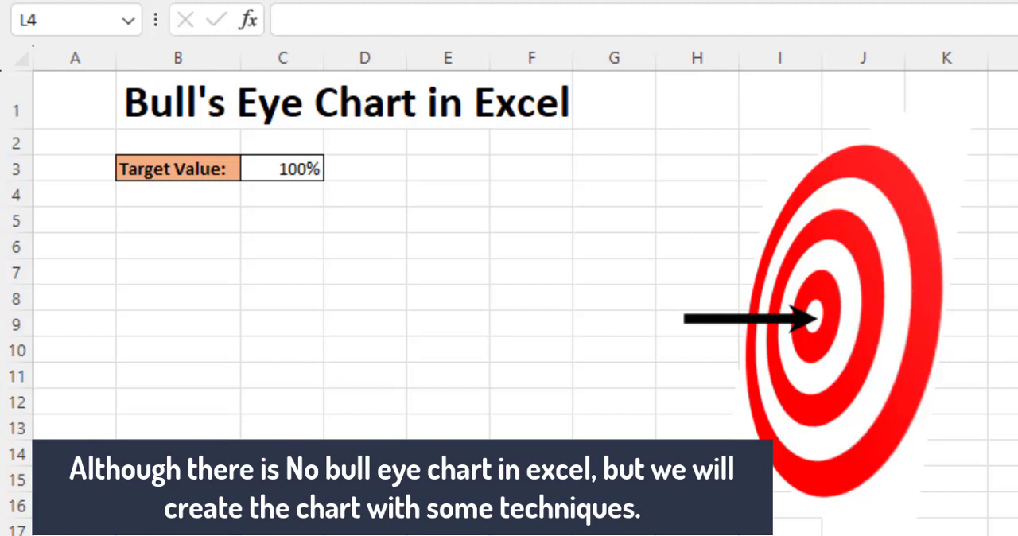
Test the existing bull's eye chart with target values of 75% and 80% in C3, ending with 0%
{"action": "left_click", "coordinate": [272, 163]}
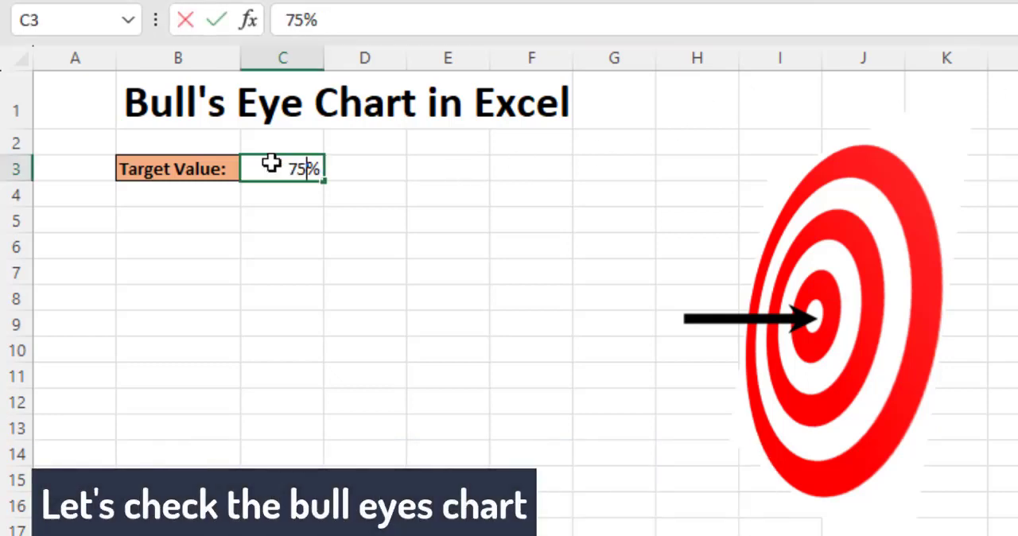
{"action": "type", "text": "75%"}
{"action": "key", "text": "Return"}
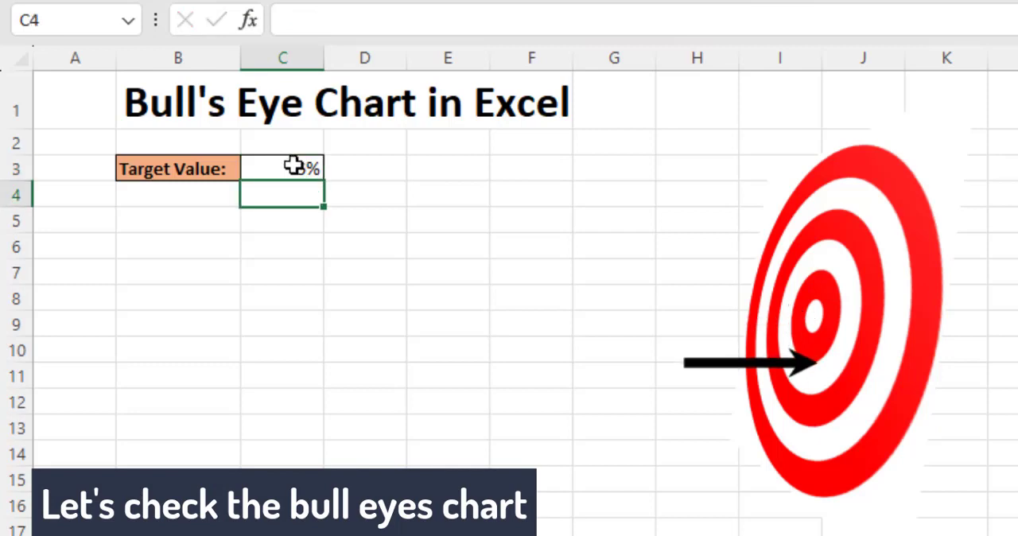
{"action": "left_click", "coordinate": [294, 165]}
{"action": "type", "text": "80"}
{"action": "key", "text": "Return"}
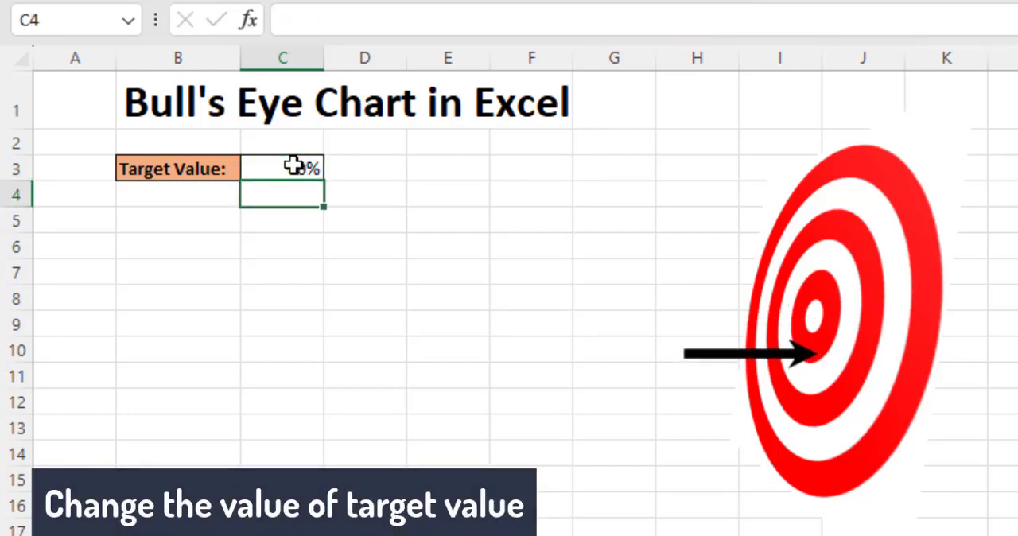
{"action": "type", "text": "0"}
{"action": "key", "text": "Return"}
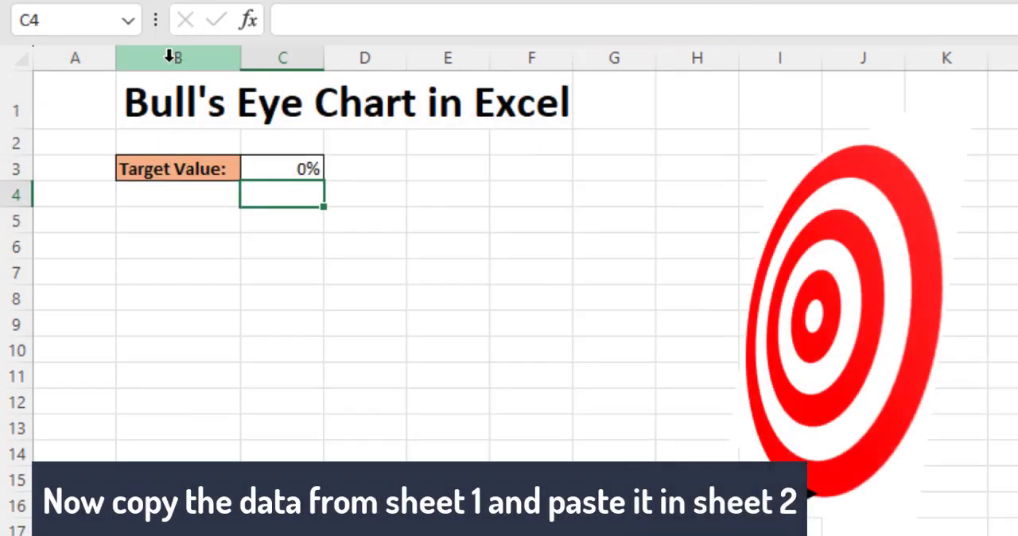
Copy columns B and C with the title and target value, and paste them at B1 of the next sheet
{"action": "left_click_drag", "start_coordinate": [172, 58], "coordinate": [295, 62]}
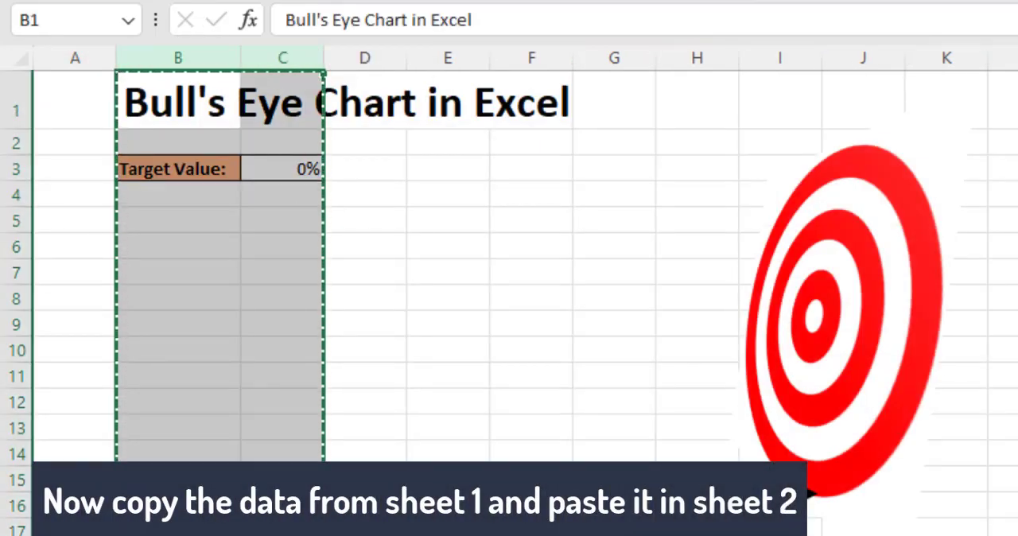
{"action": "key", "text": "ctrl+Page_Down"}
{"action": "left_click", "coordinate": [170, 77]}
{"action": "key", "text": "ctrl+v"}
{"action": "left_click", "coordinate": [526, 217]}
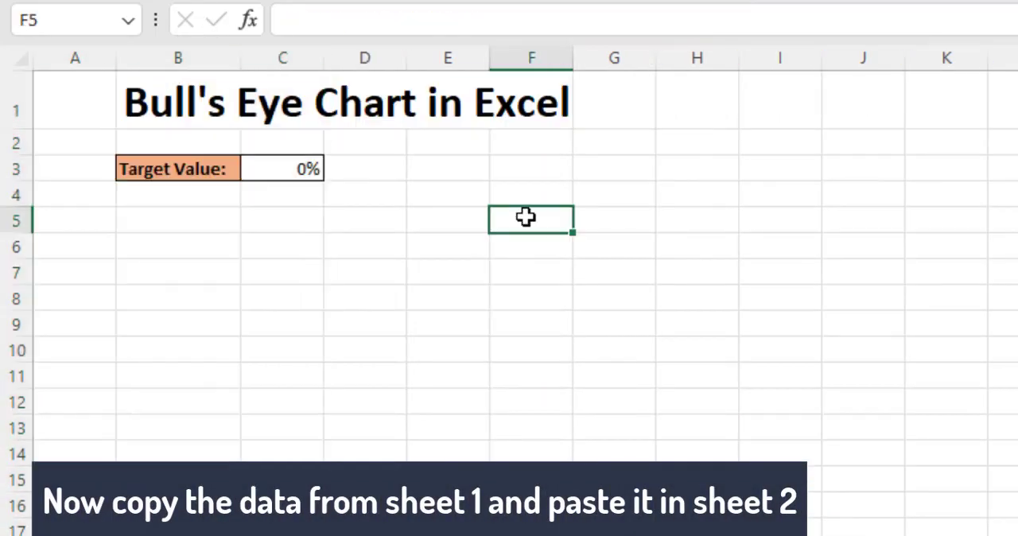
Insert a doughnut chart with cell C3 selected, and delete its title and legend
{"action": "left_click", "coordinate": [308, 169]}
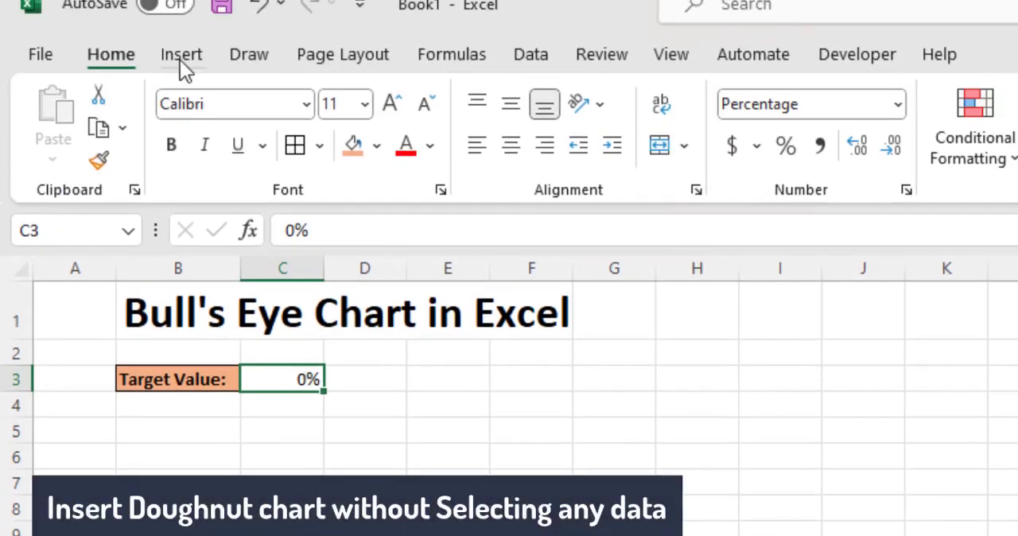
{"action": "left_click", "coordinate": [179, 60]}
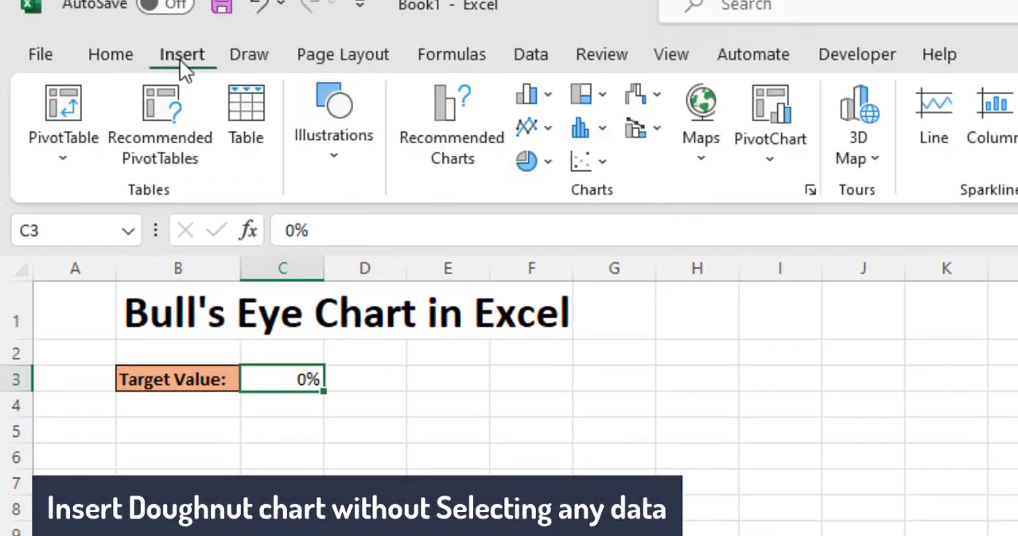
{"action": "left_click", "coordinate": [548, 161]}
{"action": "left_click", "coordinate": [552, 486]}
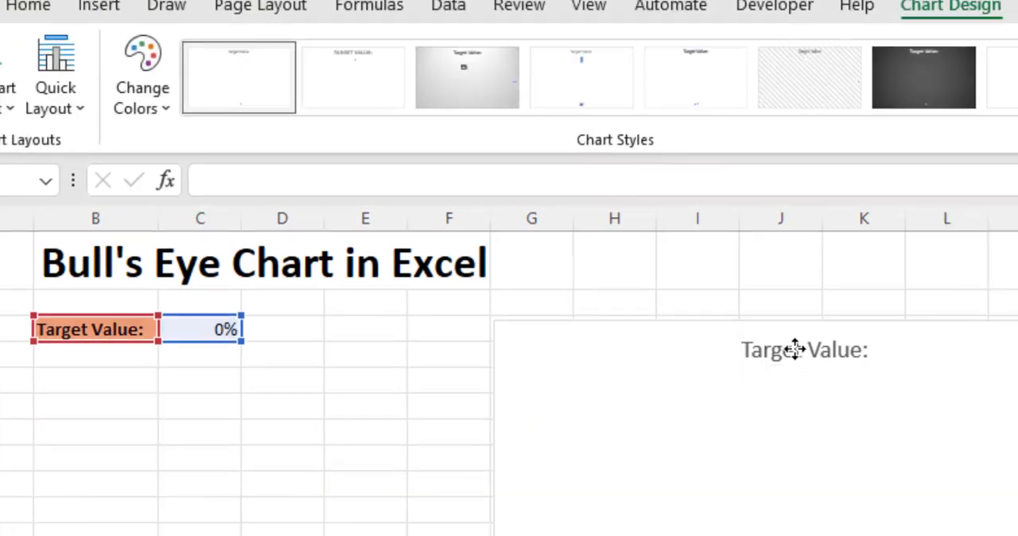
{"action": "key", "text": "Delete"}
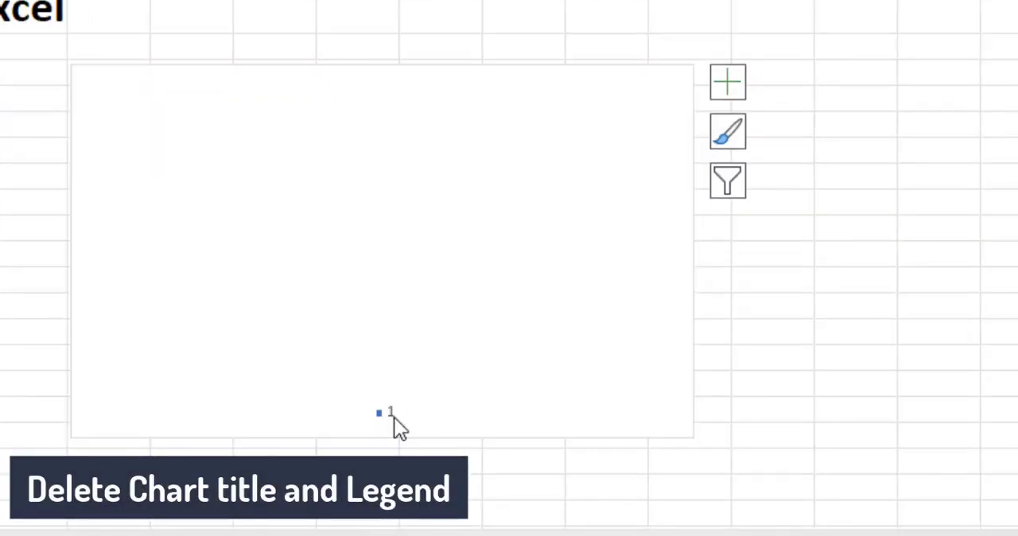
{"action": "key", "text": "Delete"}
Edit the chart's source data by adding a series named Series 1 with the default value of 1
{"action": "right_click", "coordinate": [430, 231]}
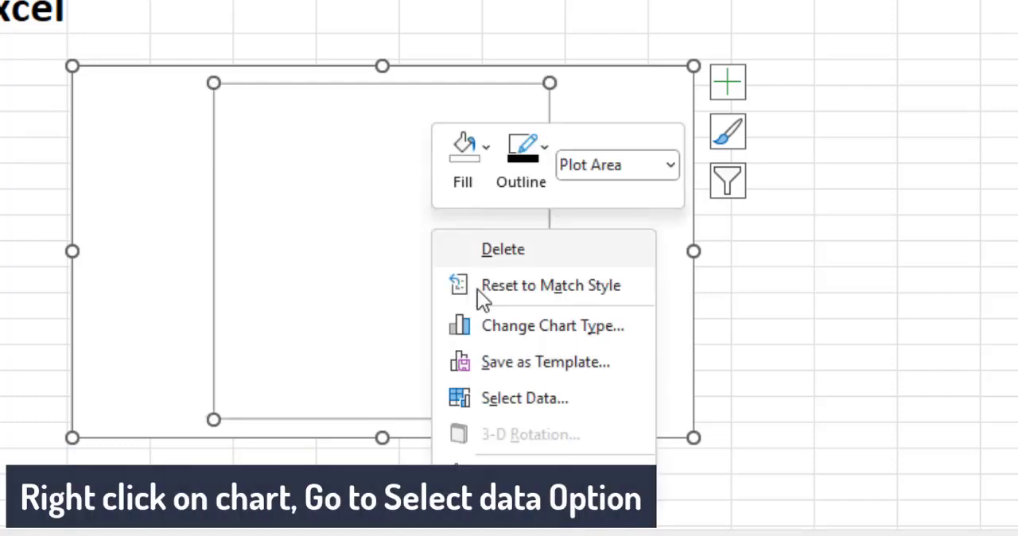
{"action": "left_click", "coordinate": [531, 394]}
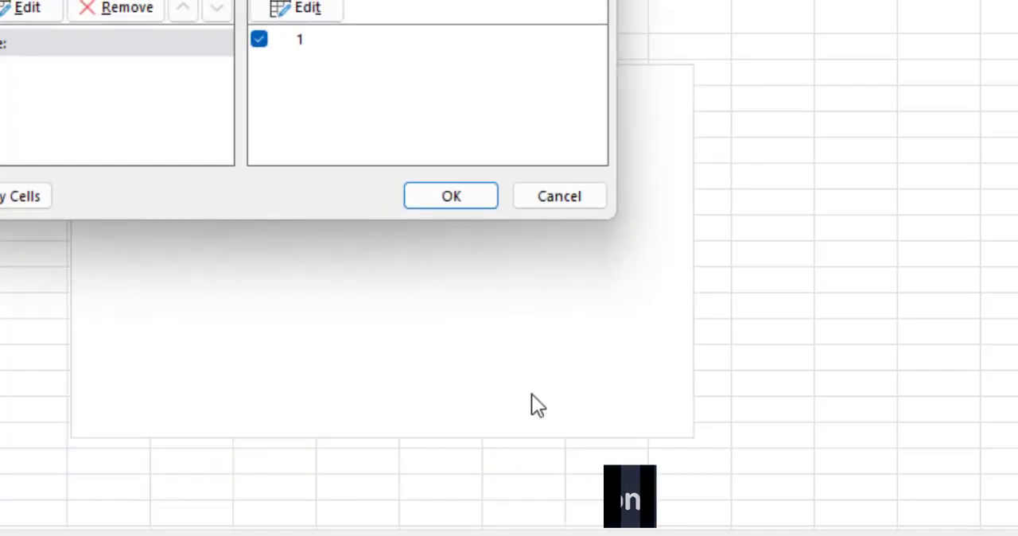
{"action": "left_click", "coordinate": [70, 256]}
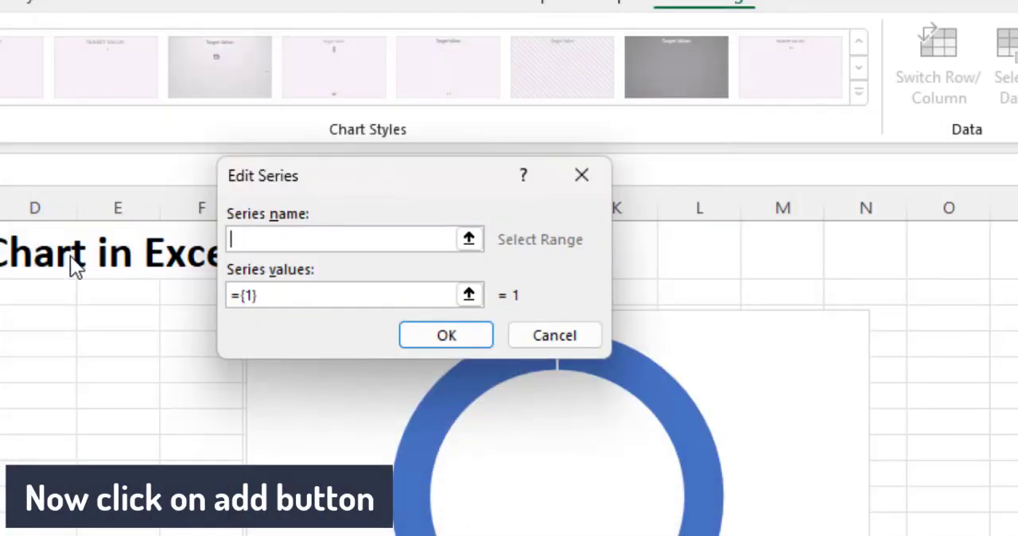
{"action": "type", "text": "Series 1"}
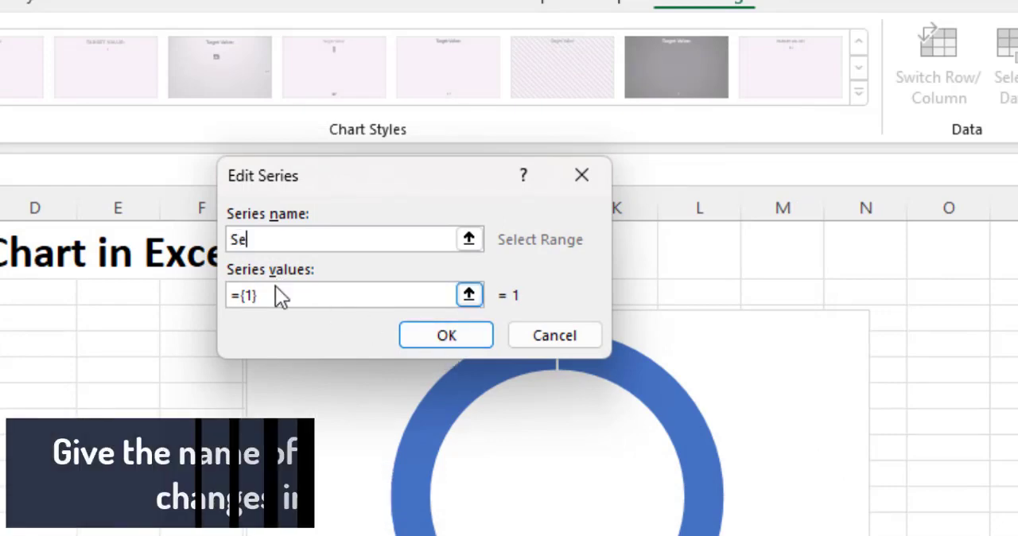
{"action": "left_click", "coordinate": [459, 337]}
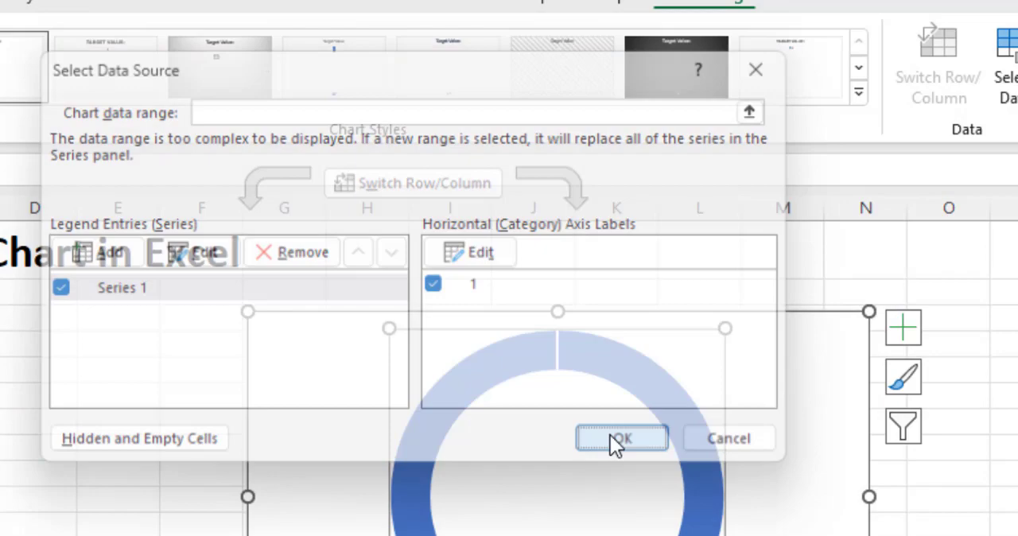
Remove the outline from the doughnut ring, and copy and paste it until the chart has five concentric rings
{"action": "left_click", "coordinate": [610, 437]}
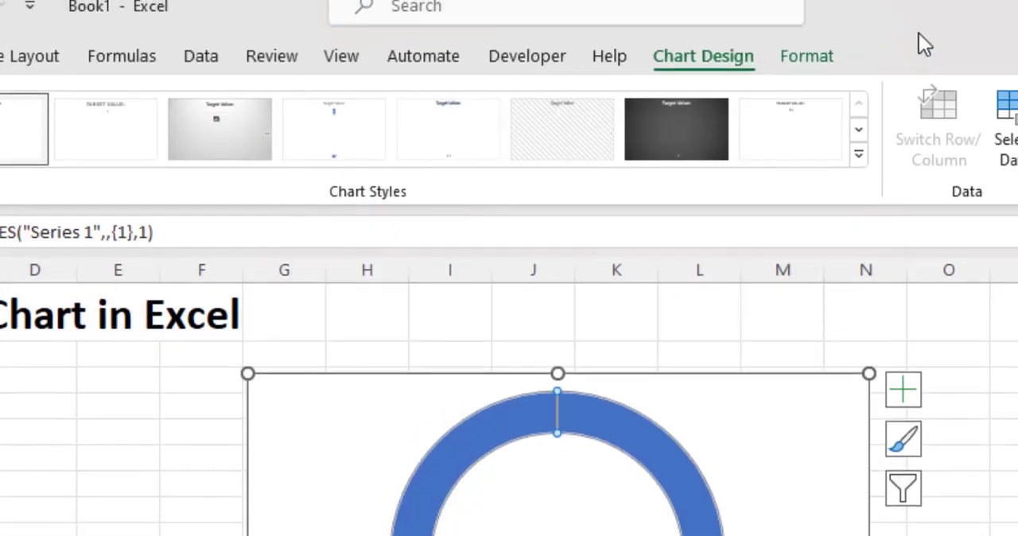
{"action": "left_click", "coordinate": [808, 58]}
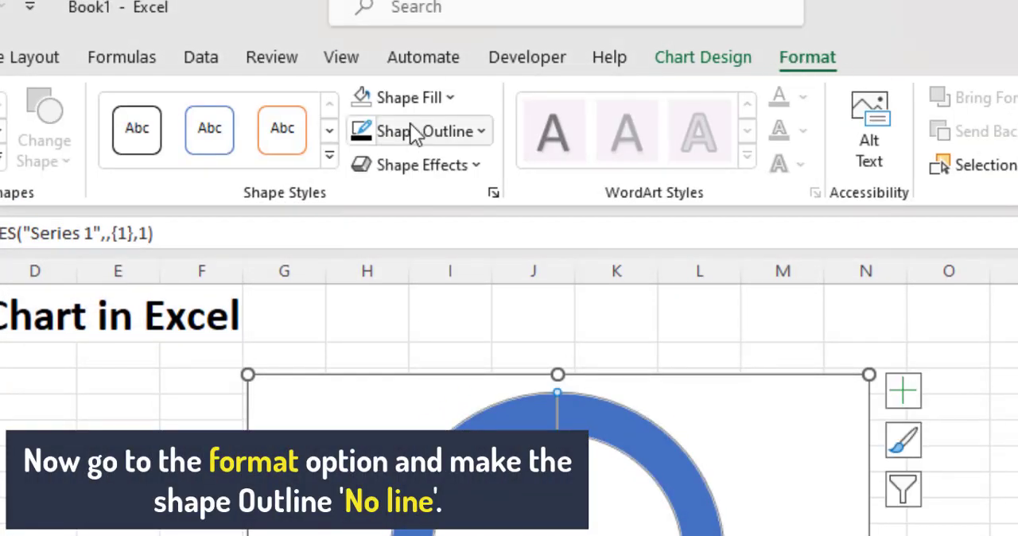
{"action": "left_click", "coordinate": [412, 131]}
{"action": "left_click", "coordinate": [637, 438]}
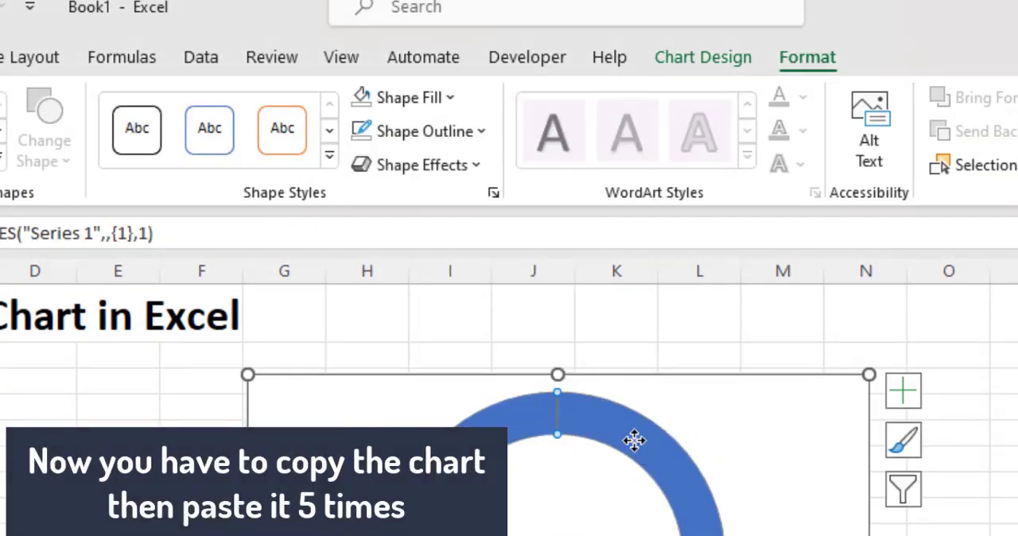
{"action": "key", "text": "Escape"}
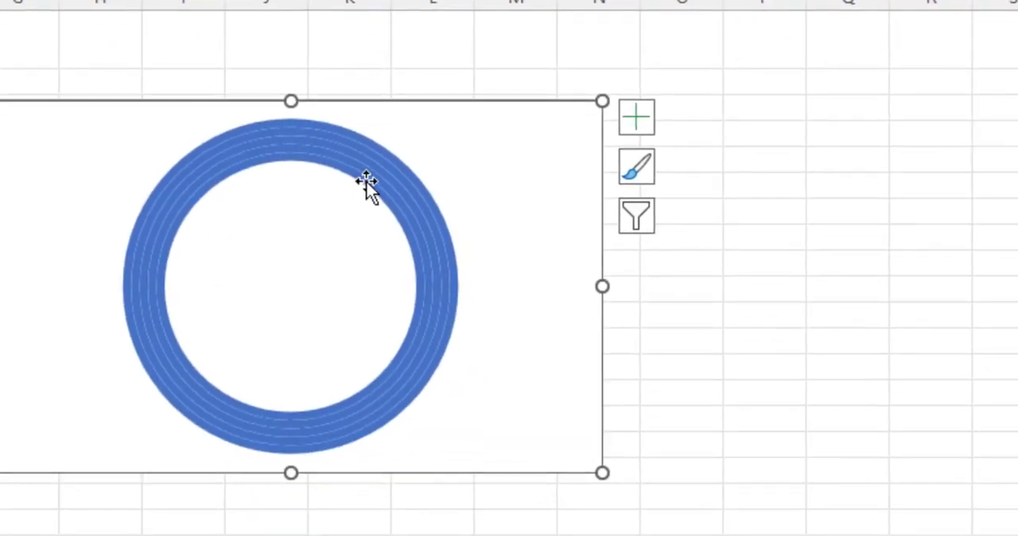
Set the doughnut hole size of the ring series to 10%
{"action": "right_click", "coordinate": [631, 446]}
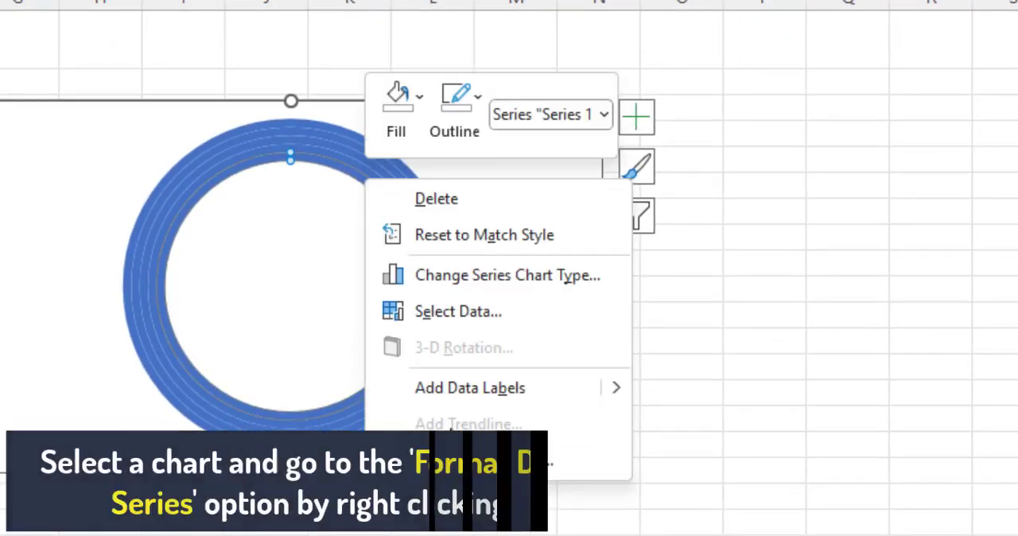
{"action": "left_click", "coordinate": [477, 462]}
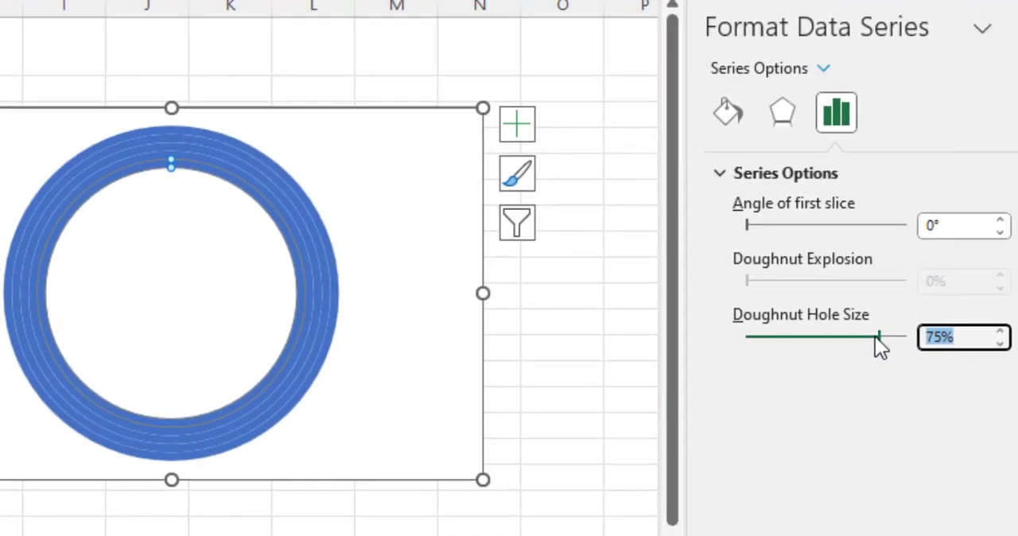
{"action": "type", "text": "1"}
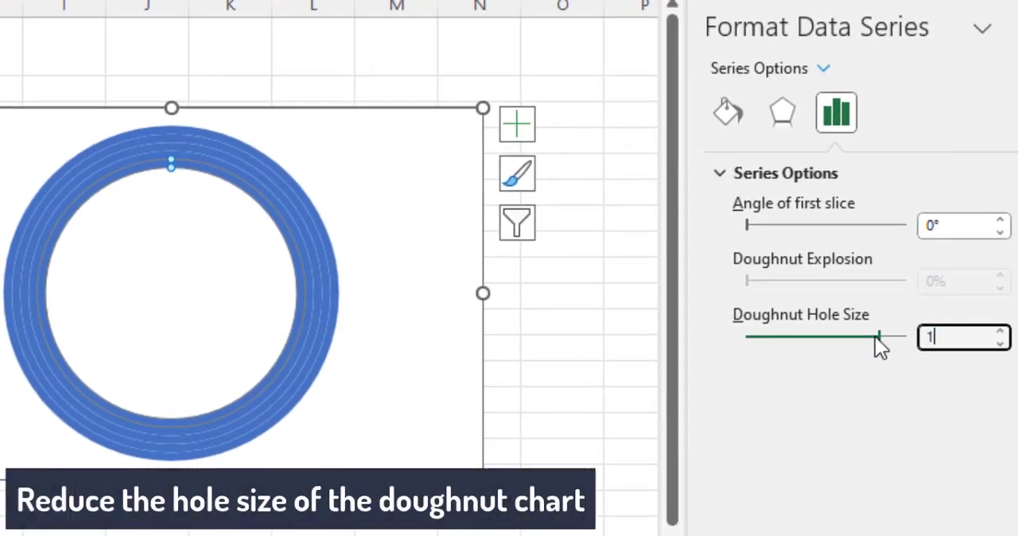
{"action": "type", "text": "0"}
{"action": "key", "text": "Return"}
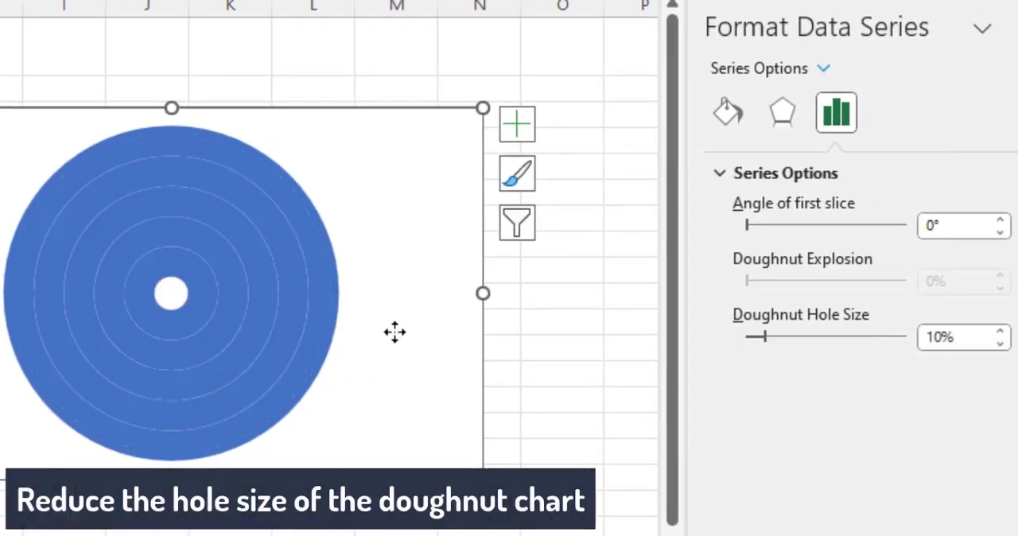
{"action": "left_click", "coordinate": [395, 333]}
Fill the outermost ring with standard red and the second ring with white
{"action": "left_click", "coordinate": [201, 149]}
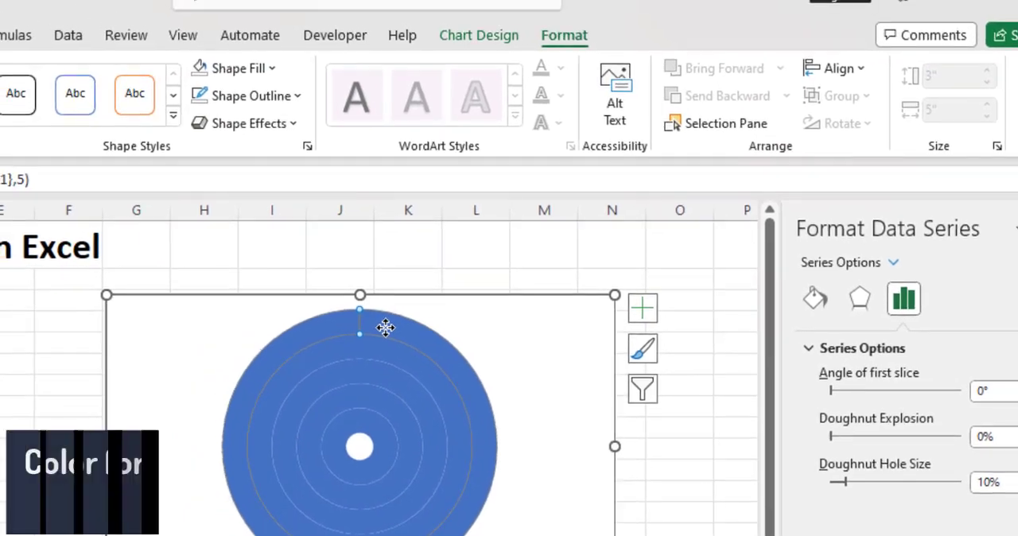
{"action": "left_click", "coordinate": [283, 68]}
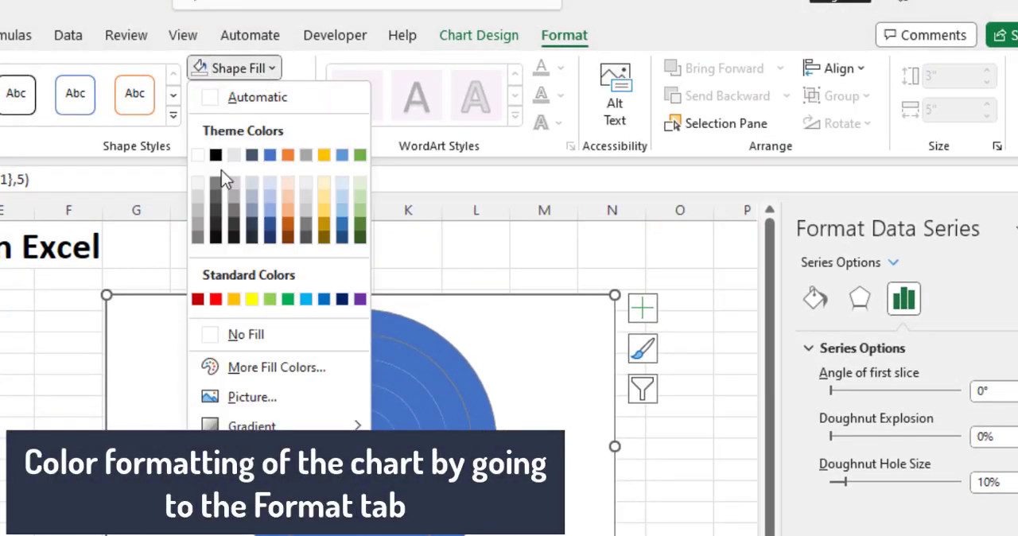
{"action": "left_click", "coordinate": [216, 299]}
{"action": "left_click", "coordinate": [398, 359]}
{"action": "left_click", "coordinate": [236, 68]}
{"action": "left_click", "coordinate": [198, 155]}
Fill the third ring from the outside with red, the fourth with white and the innermost with red
{"action": "left_click", "coordinate": [374, 383]}
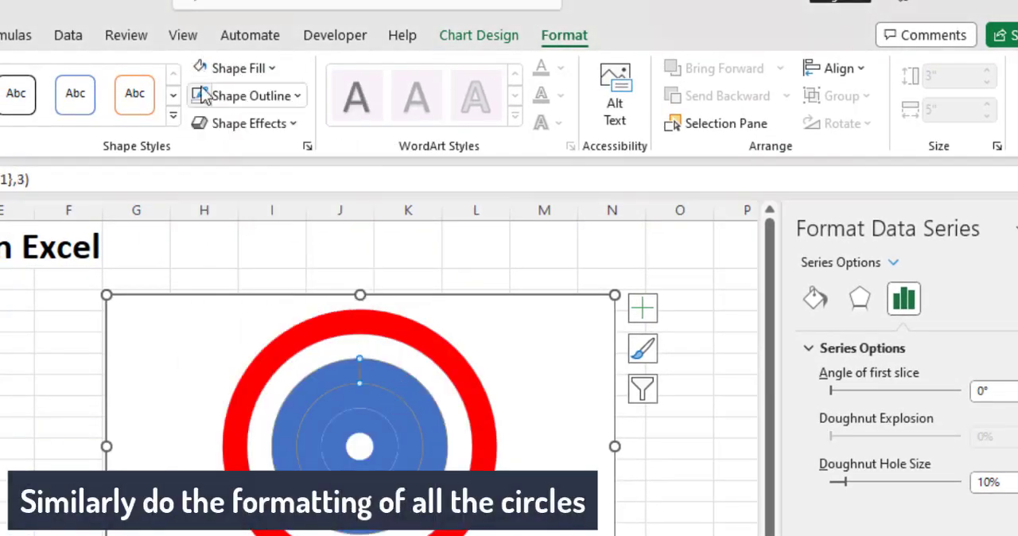
{"action": "left_click", "coordinate": [236, 68]}
{"action": "left_click", "coordinate": [216, 300]}
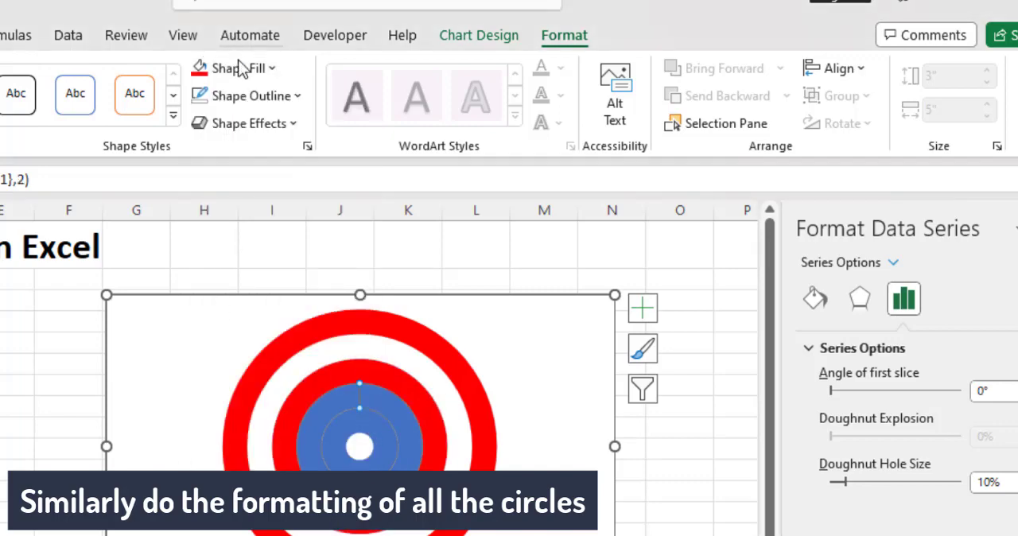
{"action": "left_click", "coordinate": [236, 68]}
{"action": "left_click", "coordinate": [198, 155]}
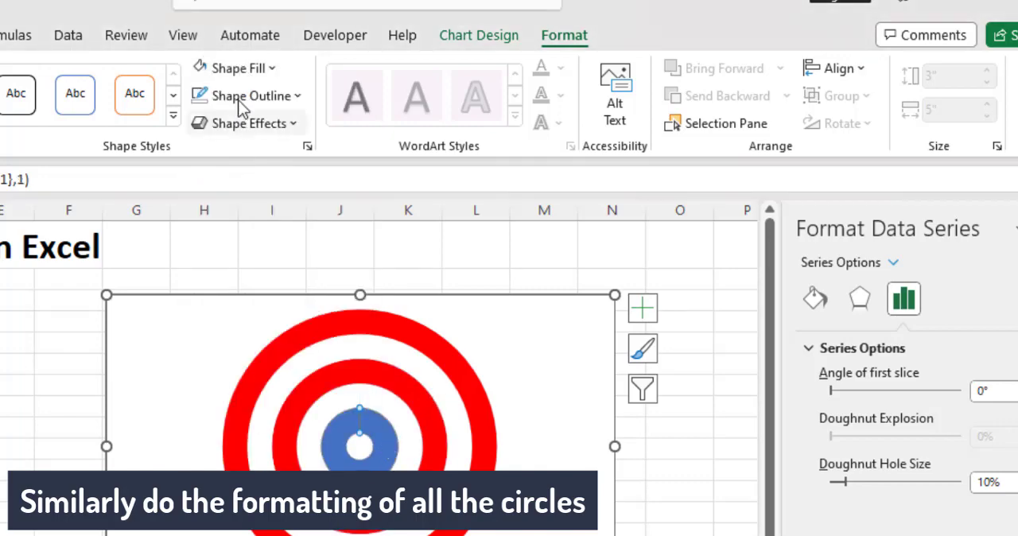
{"action": "left_click", "coordinate": [236, 68]}
{"action": "left_click", "coordinate": [216, 300]}
{"action": "left_click", "coordinate": [679, 472]}
Copy the complete chart and paste it as a picture at cell B6
{"action": "left_click", "coordinate": [503, 318]}
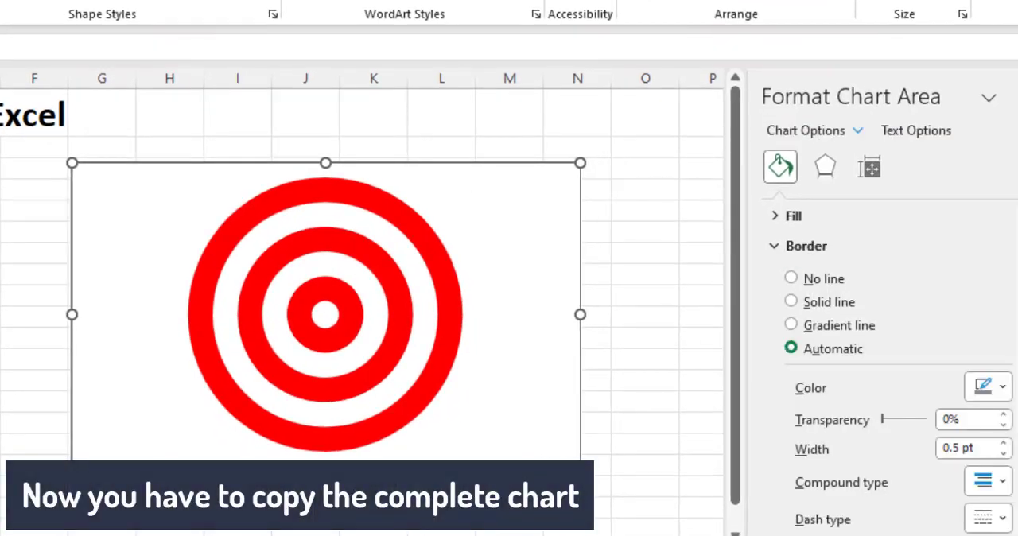
{"action": "key", "text": "Escape"}
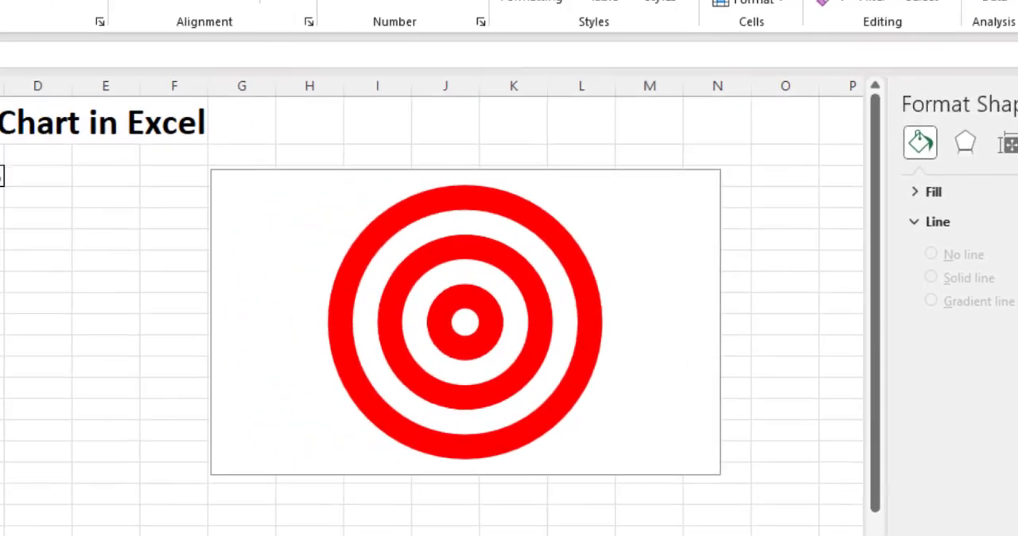
{"action": "right_click", "coordinate": [34, 250]}
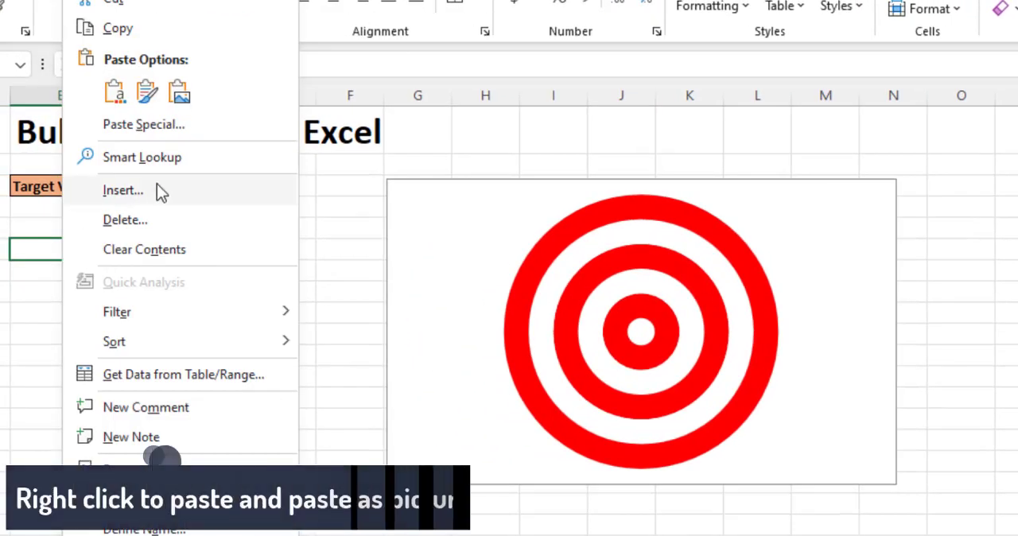
{"action": "left_click", "coordinate": [179, 92]}
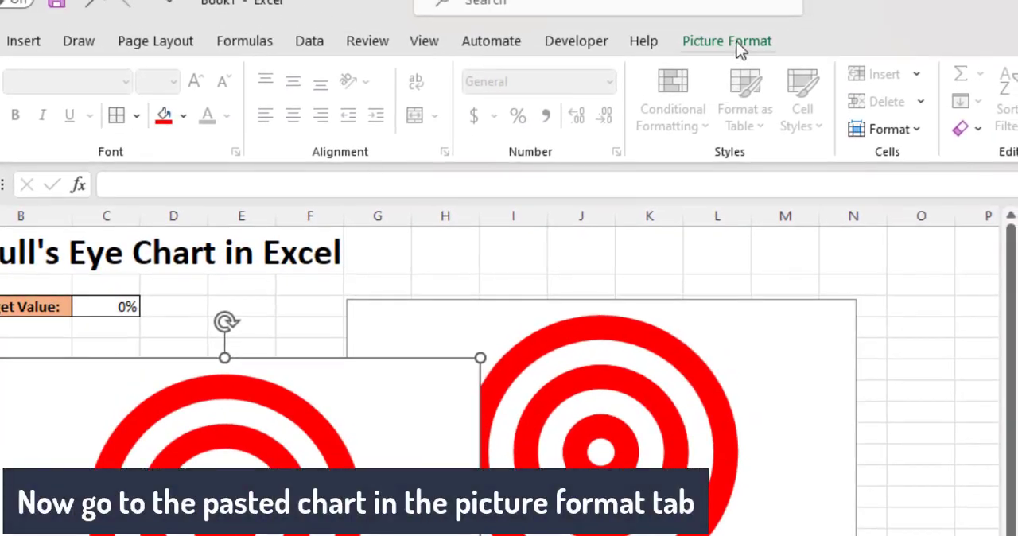
Crop the pasted picture on all sides so that its edges sit close around the bull's eye
{"action": "left_click", "coordinate": [707, 40]}
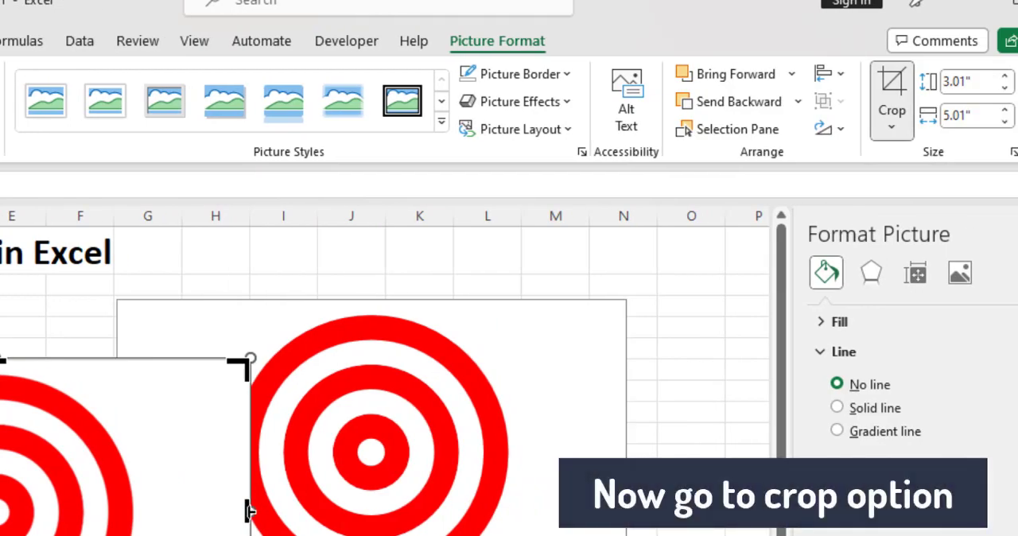
{"action": "left_click_drag", "start_coordinate": [249, 511], "coordinate": [140, 523]}
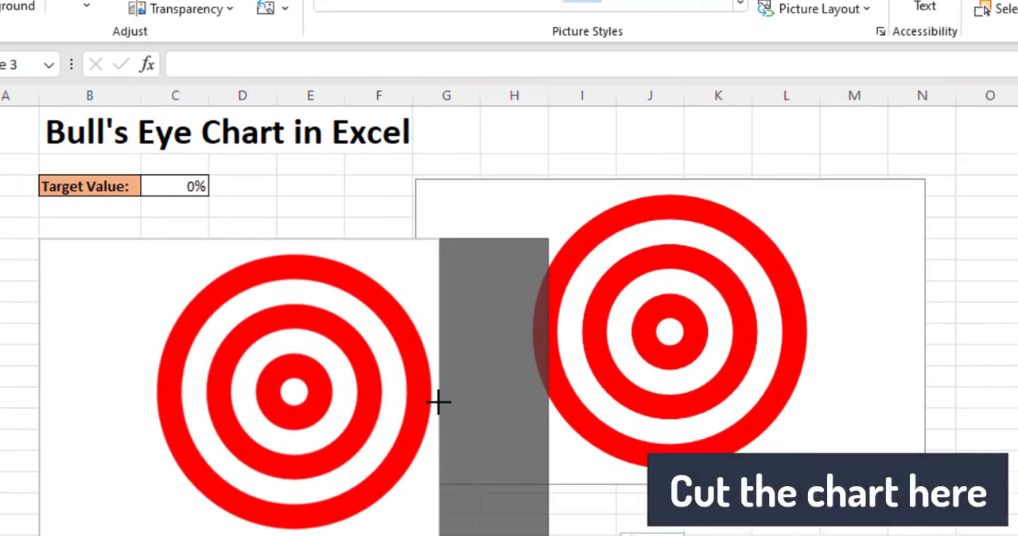
{"action": "left_click_drag", "start_coordinate": [39, 390], "coordinate": [147, 379]}
{"action": "left_click_drag", "start_coordinate": [294, 239], "coordinate": [293, 248]}
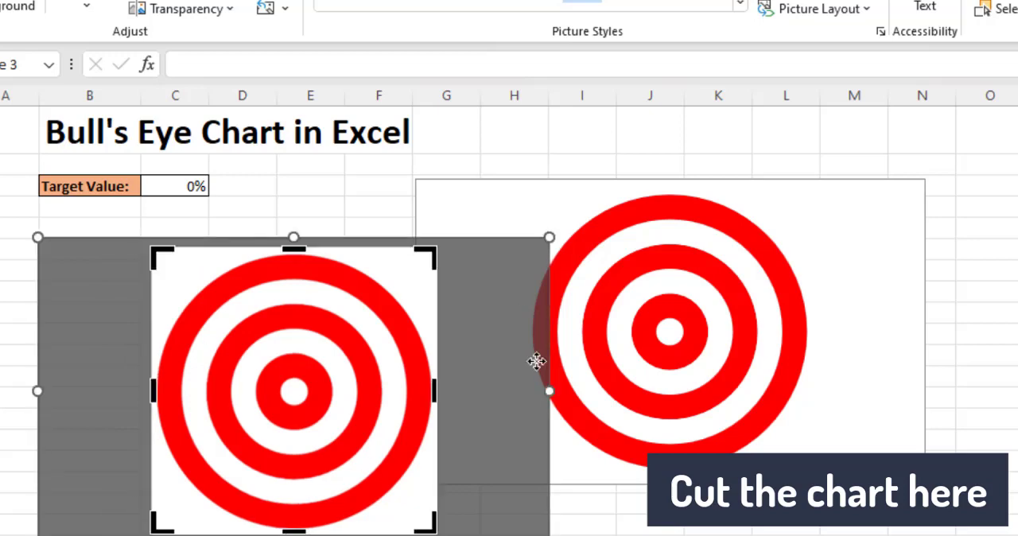
{"action": "key", "text": "Escape"}
Delete the original doughnut chart and select the cropped bull's eye picture
{"action": "left_click", "coordinate": [866, 193]}
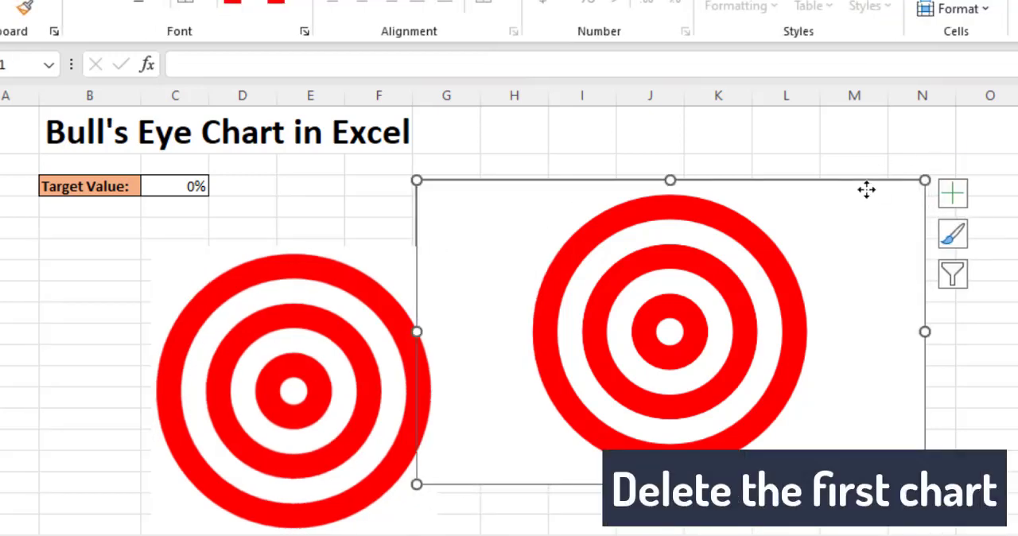
{"action": "key", "text": "Delete"}
{"action": "left_click", "coordinate": [409, 280]}
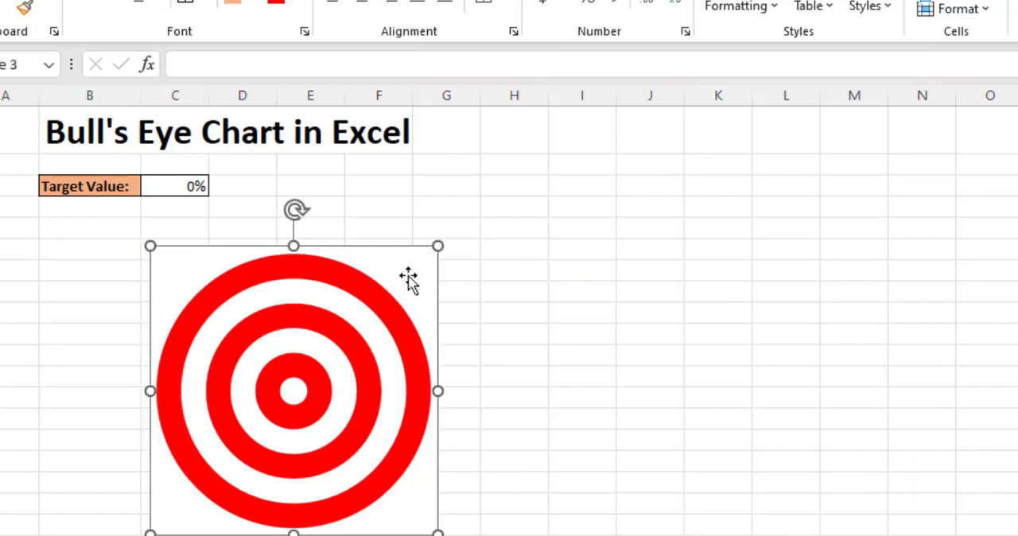
Move the bull's eye picture to columns E to I and apply the perspective 3-D rotation preset of X 34.5°, Y 8.1°, Z 357.1°
{"action": "left_click_drag", "start_coordinate": [396, 245], "coordinate": [527, 193]}
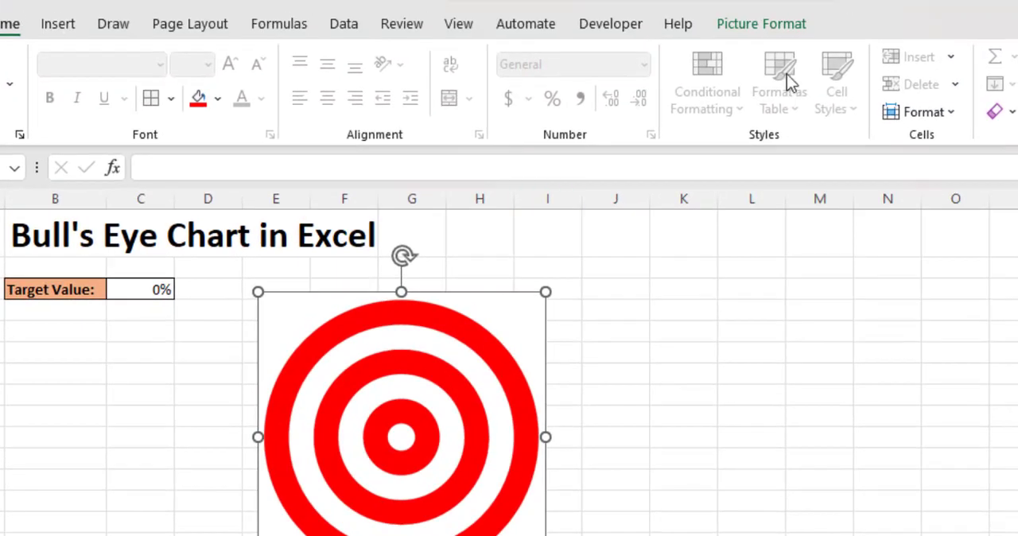
{"action": "right_click", "coordinate": [543, 452]}
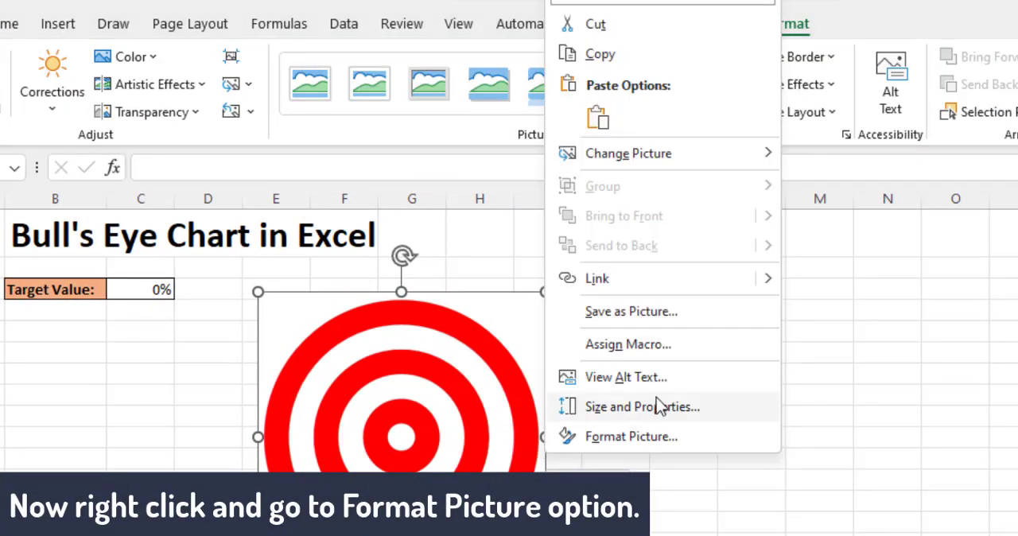
{"action": "left_click", "coordinate": [660, 448]}
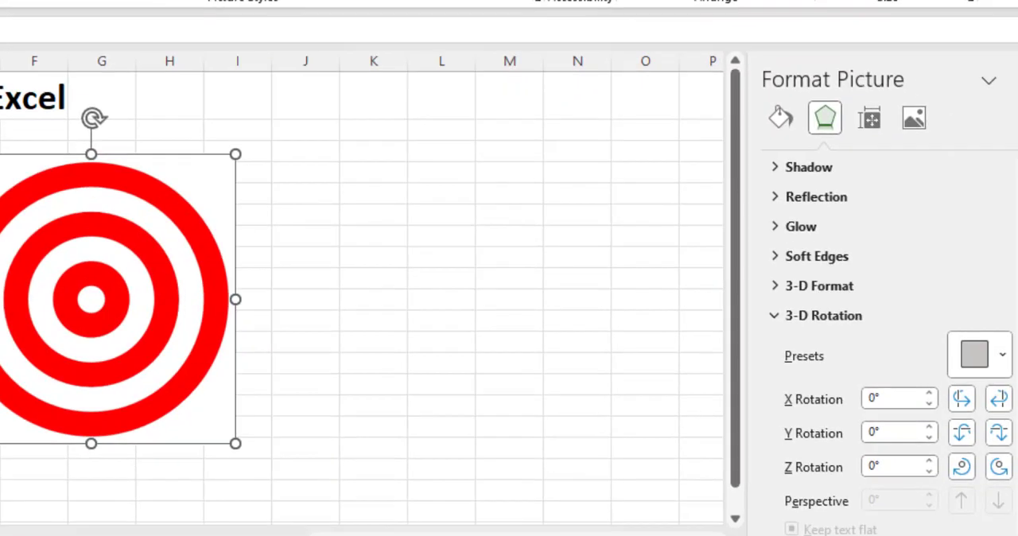
{"action": "left_click", "coordinate": [990, 356]}
{"action": "scroll", "coordinate": [1000, 270], "scroll_direction": "down", "scroll_amount": 2}
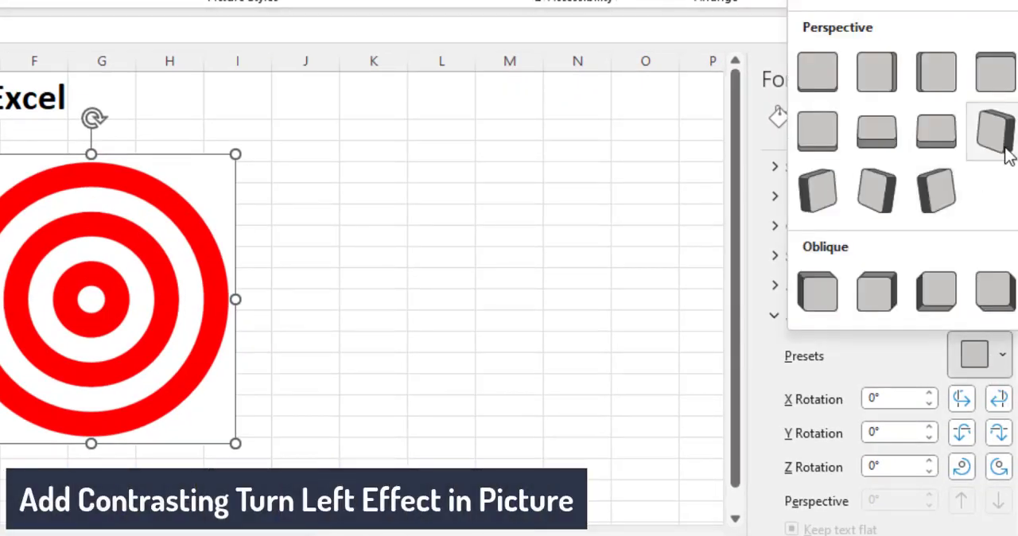
{"action": "left_click", "coordinate": [875, 187]}
Set the picture's perspective to 120° and its 3-D rotation to X 59.9°, Y 359.5° and Z 356.6°
{"action": "double_click", "coordinate": [900, 499]}
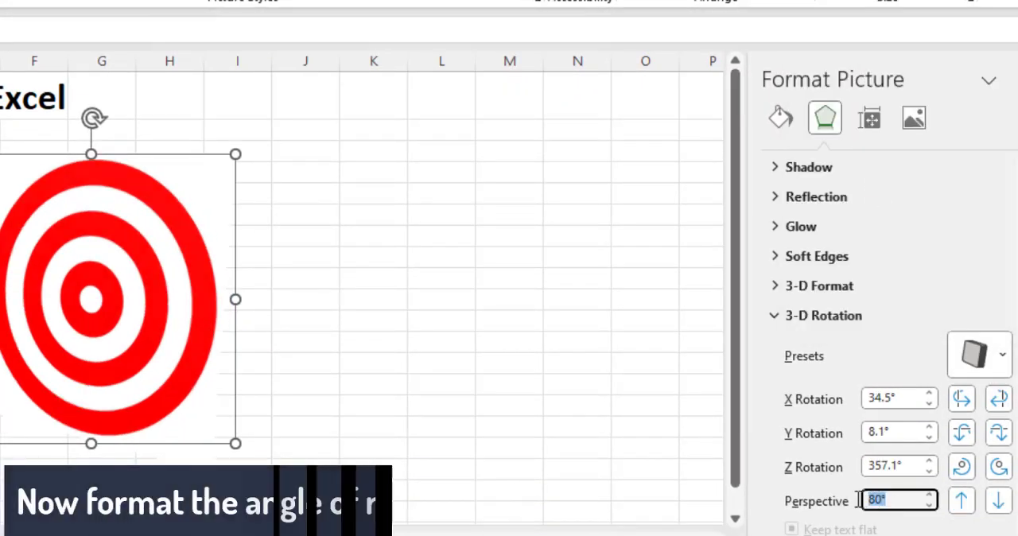
{"action": "type", "text": "120"}
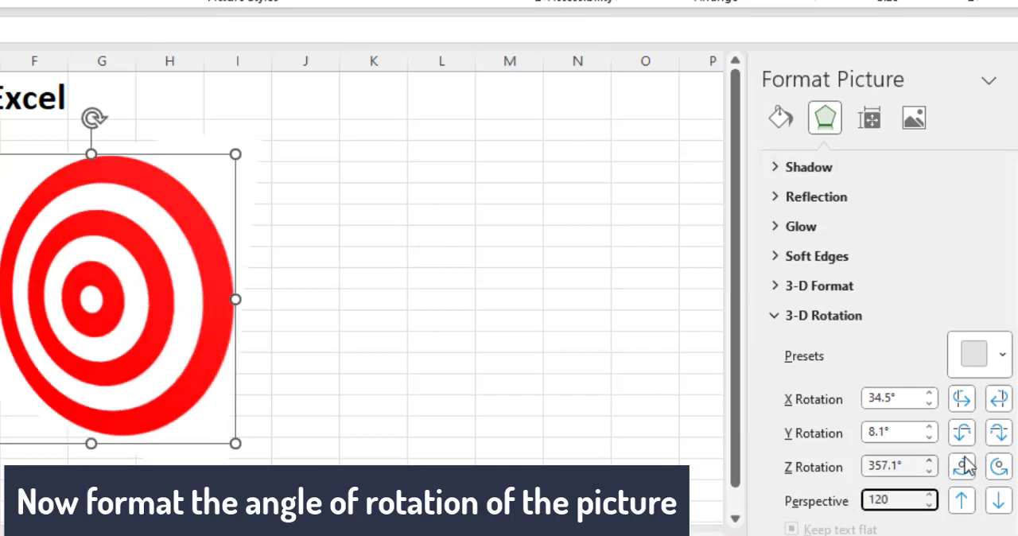
{"action": "left_click", "coordinate": [999, 432]}
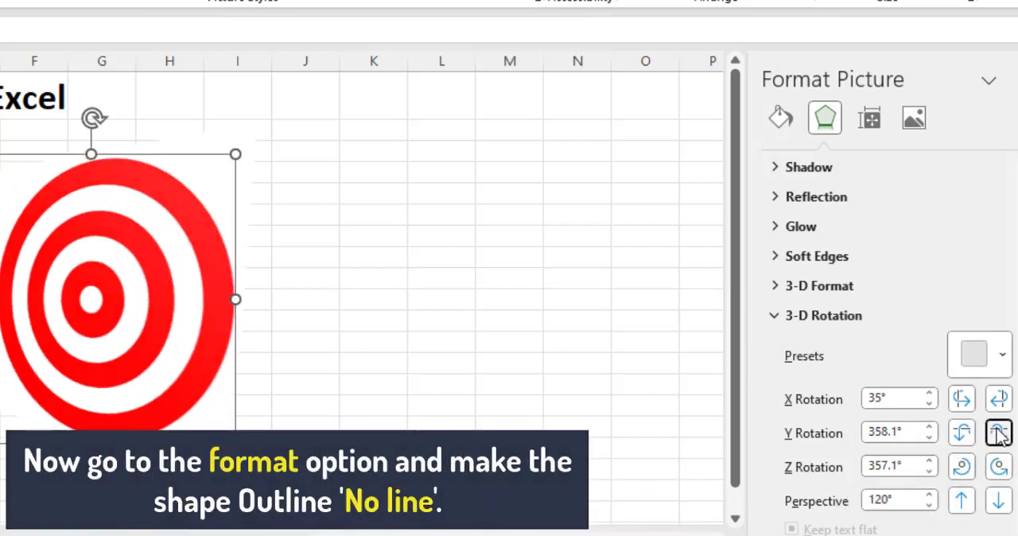
{"action": "left_click", "coordinate": [997, 400]}
{"action": "left_click", "coordinate": [997, 400]}
{"action": "left_click", "coordinate": [997, 400]}
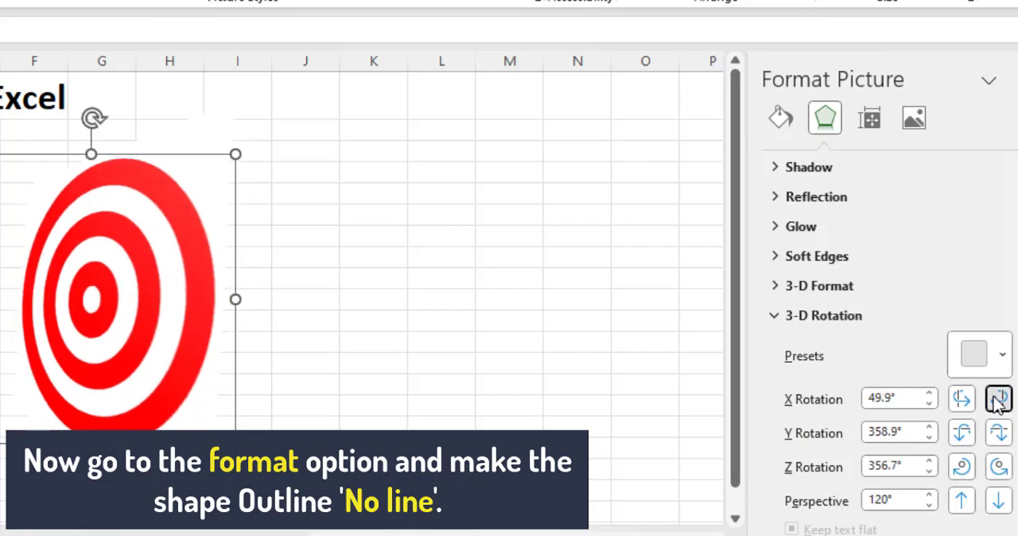
{"action": "left_click", "coordinate": [997, 400]}
{"action": "left_click", "coordinate": [998, 400]}
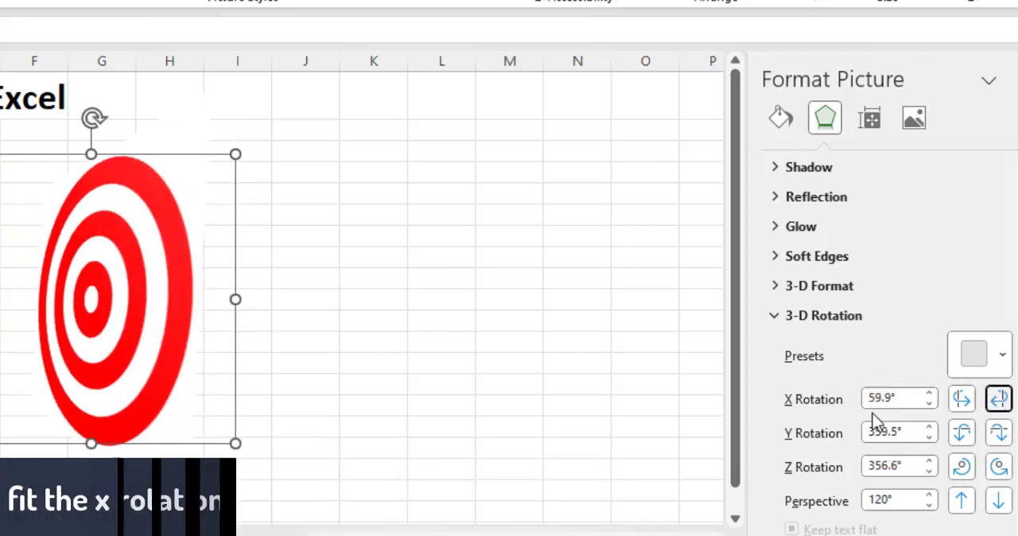
{"action": "left_click", "coordinate": [962, 467]}
{"action": "left_click", "coordinate": [998, 468]}
{"action": "left_click", "coordinate": [998, 467]}
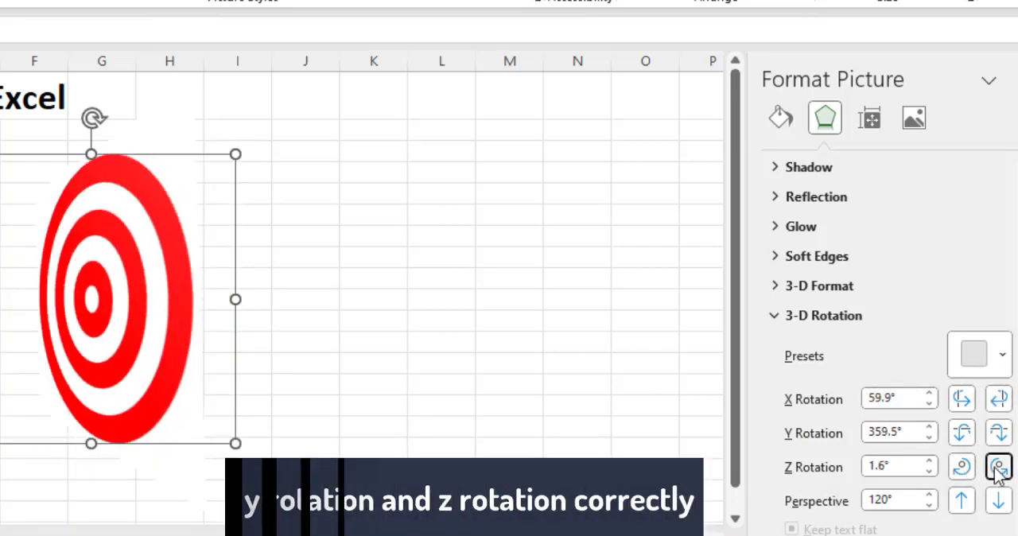
{"action": "left_click", "coordinate": [962, 466]}
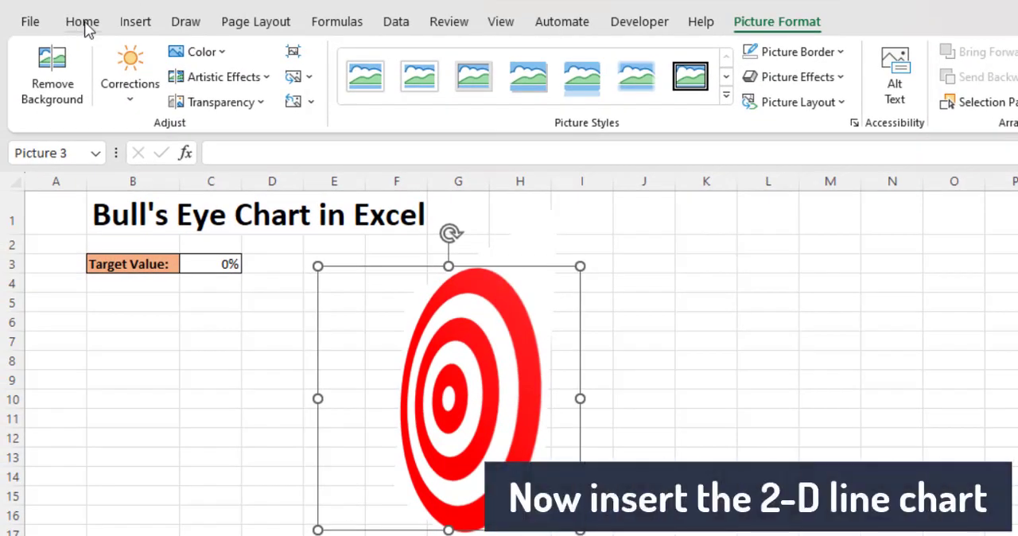
Insert an empty 2-D line chart with markers and place it beside the bull's eye, starting at row 7
{"action": "left_click", "coordinate": [82, 24]}
{"action": "left_click", "coordinate": [135, 21]}
{"action": "left_click", "coordinate": [397, 77]}
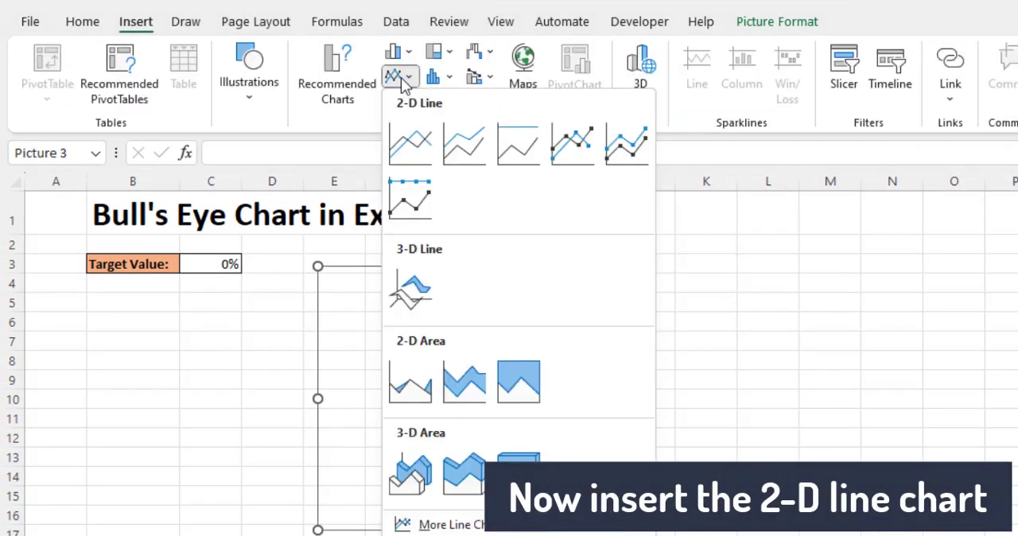
{"action": "left_click", "coordinate": [586, 153]}
{"action": "left_click_drag", "start_coordinate": [595, 286], "coordinate": [754, 353]}
Add a data series to the line chart with cell B3 as its name and cell C3 as its value
{"action": "right_click", "coordinate": [688, 420]}
{"action": "left_click", "coordinate": [770, 354]}
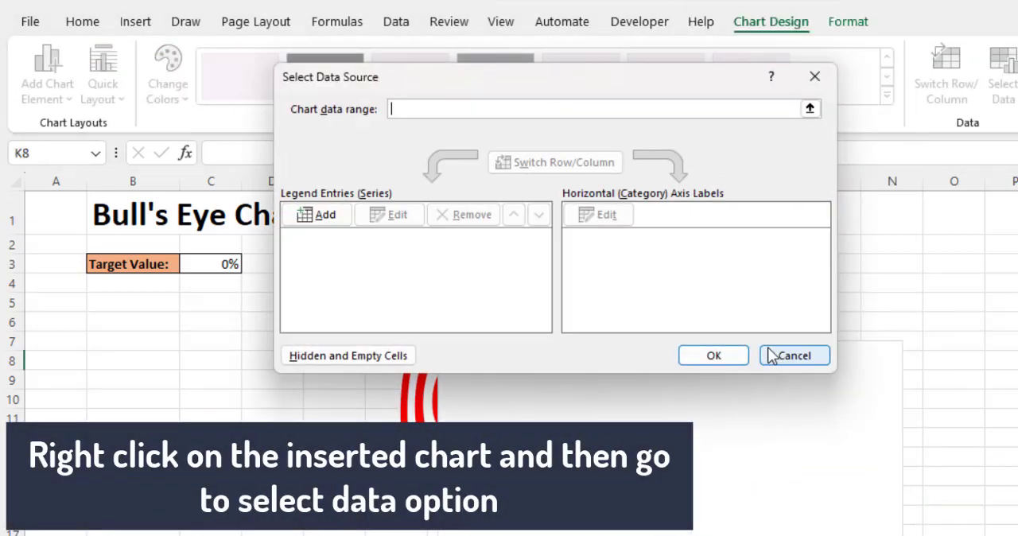
{"action": "left_click", "coordinate": [332, 217]}
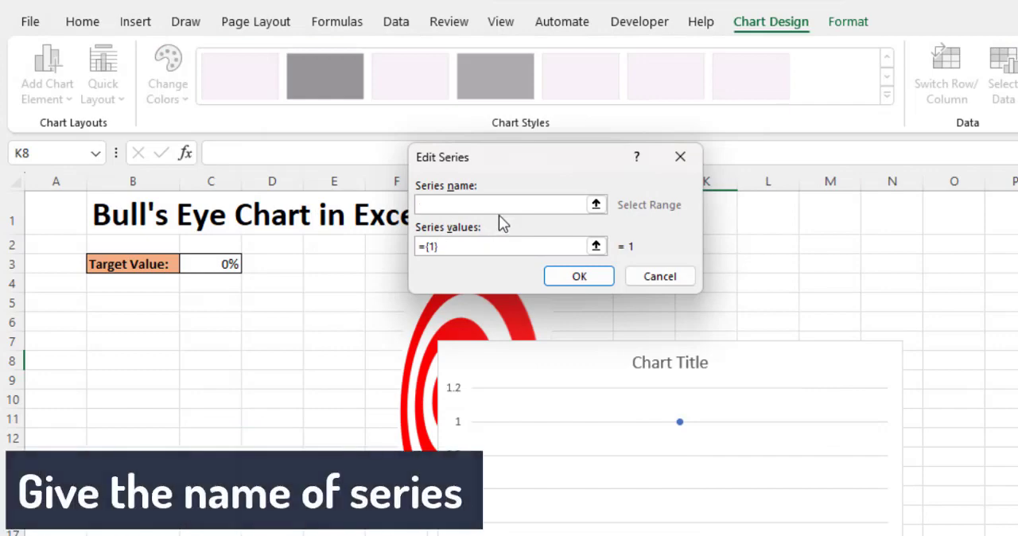
{"action": "left_click", "coordinate": [597, 204]}
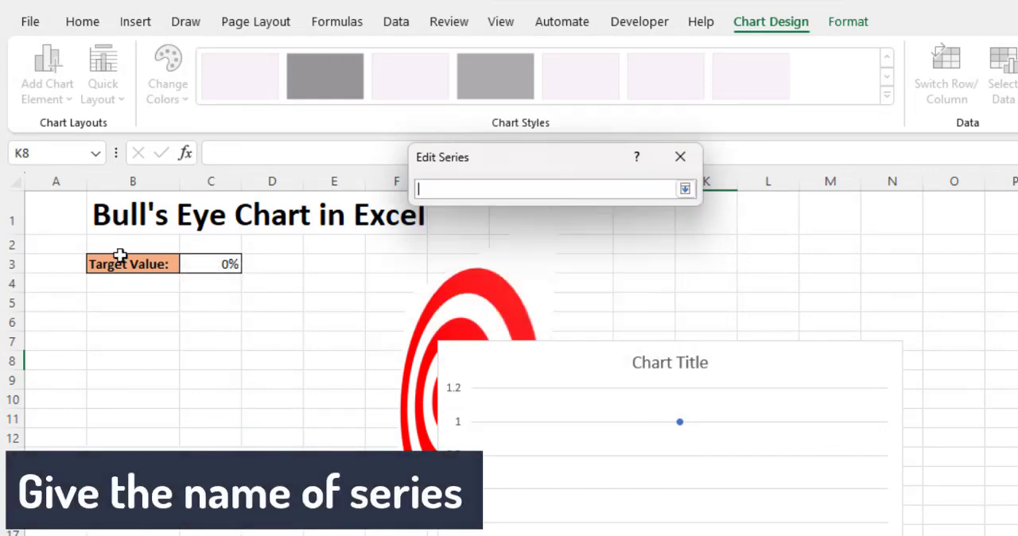
{"action": "left_click", "coordinate": [684, 188]}
{"action": "left_click", "coordinate": [597, 247]}
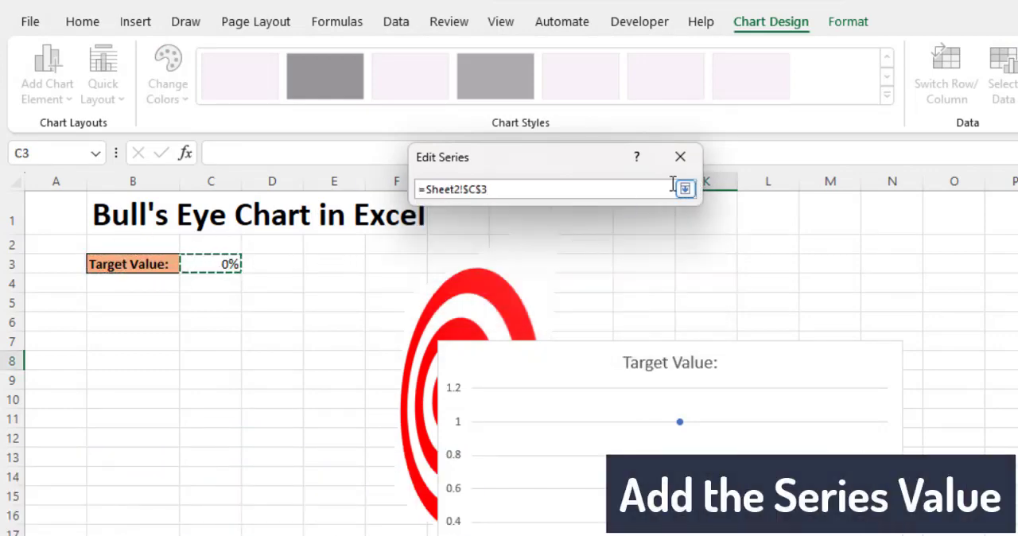
{"action": "left_click", "coordinate": [685, 189]}
{"action": "left_click", "coordinate": [579, 276]}
{"action": "left_click", "coordinate": [711, 354]}
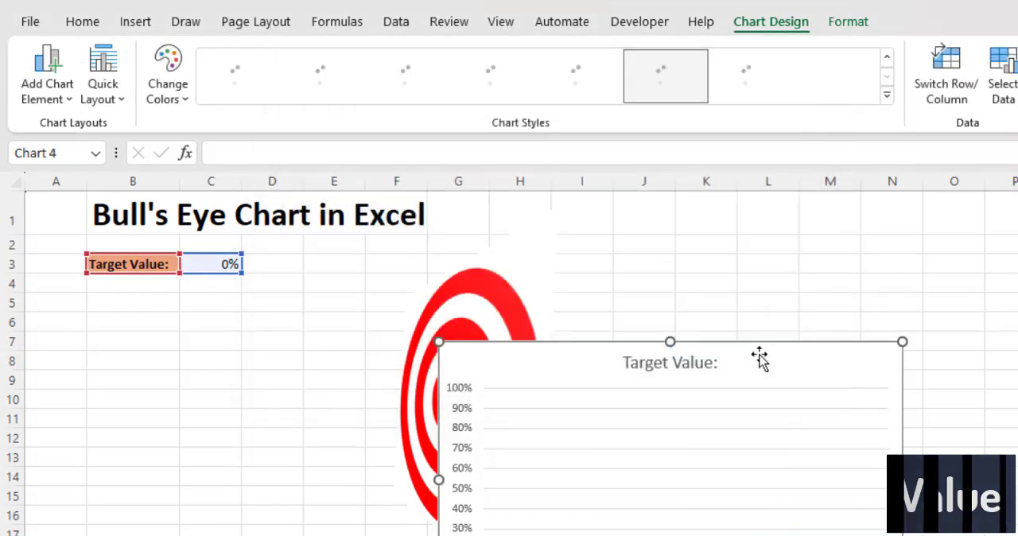
Move the line chart up to row 2 and remove its title, gridlines and horizontal axis
{"action": "left_click_drag", "start_coordinate": [790, 352], "coordinate": [792, 235]}
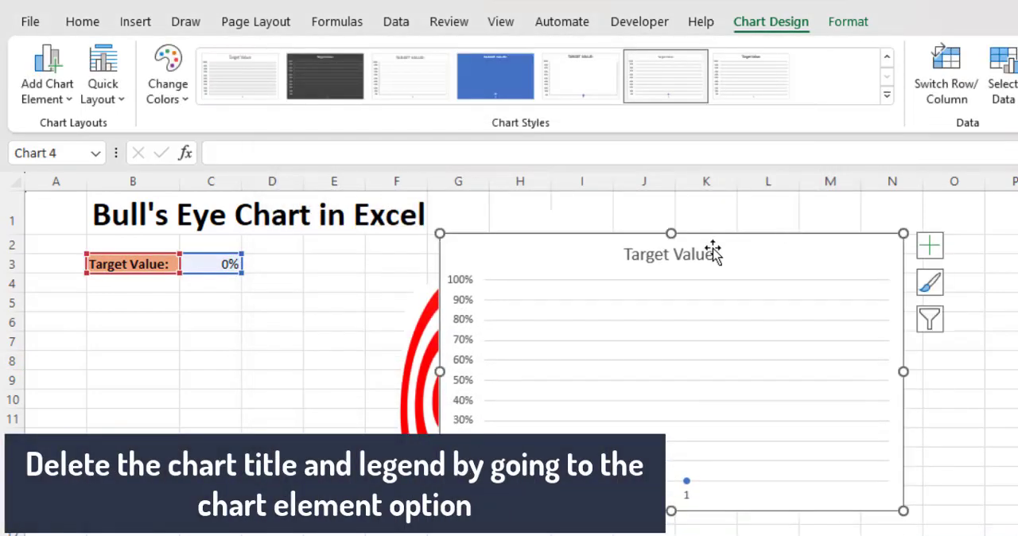
{"action": "left_click", "coordinate": [932, 247]}
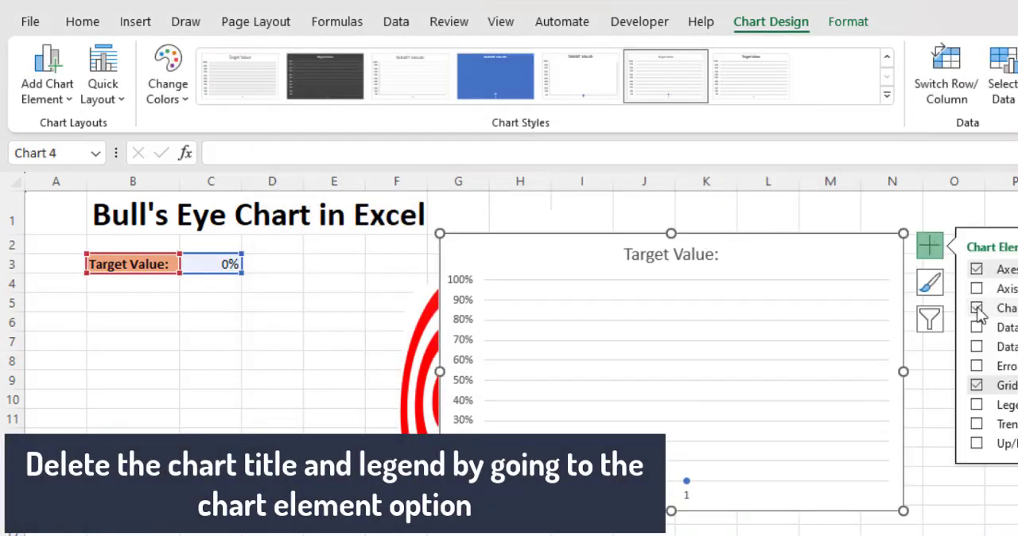
{"action": "left_click", "coordinate": [976, 309]}
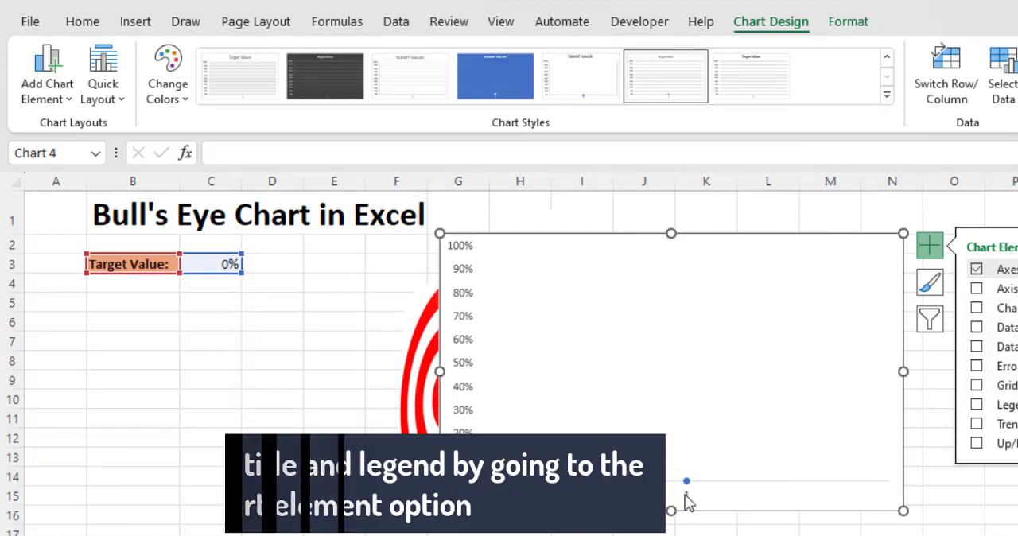
{"action": "left_click", "coordinate": [685, 494]}
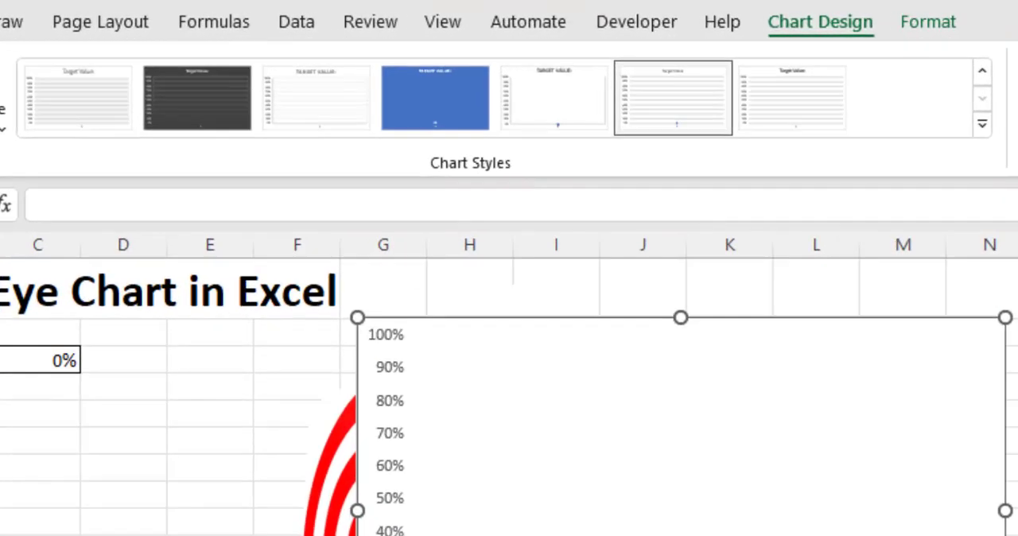
{"action": "key", "text": "Delete"}
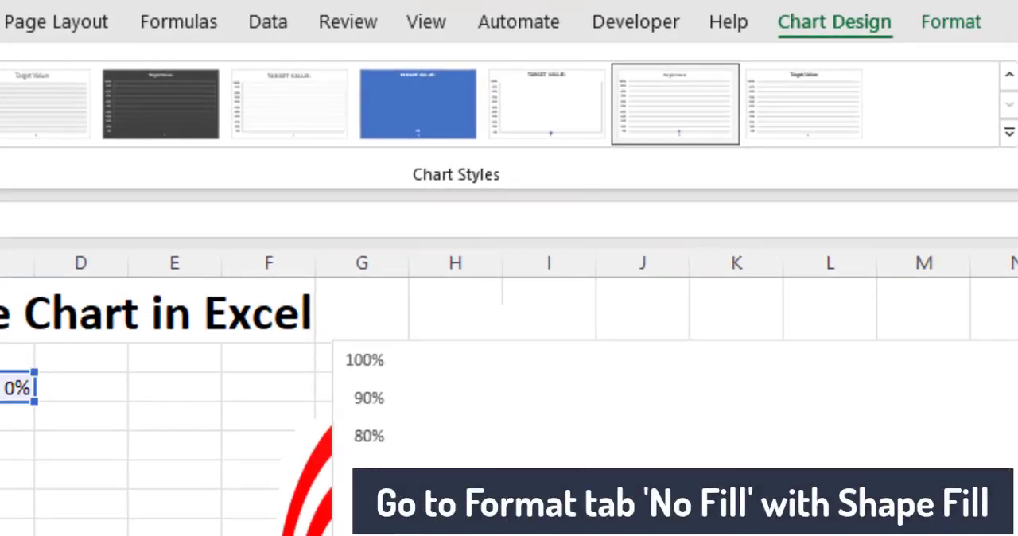
Give the line chart's area no fill and no outline
{"action": "left_click", "coordinate": [700, 534]}
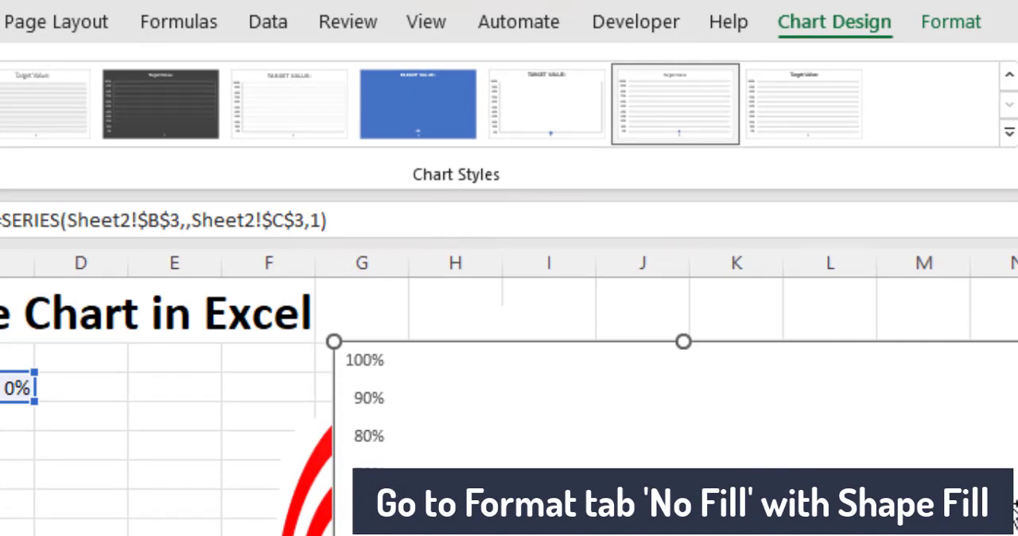
{"action": "left_click", "coordinate": [952, 21]}
{"action": "left_click", "coordinate": [489, 68]}
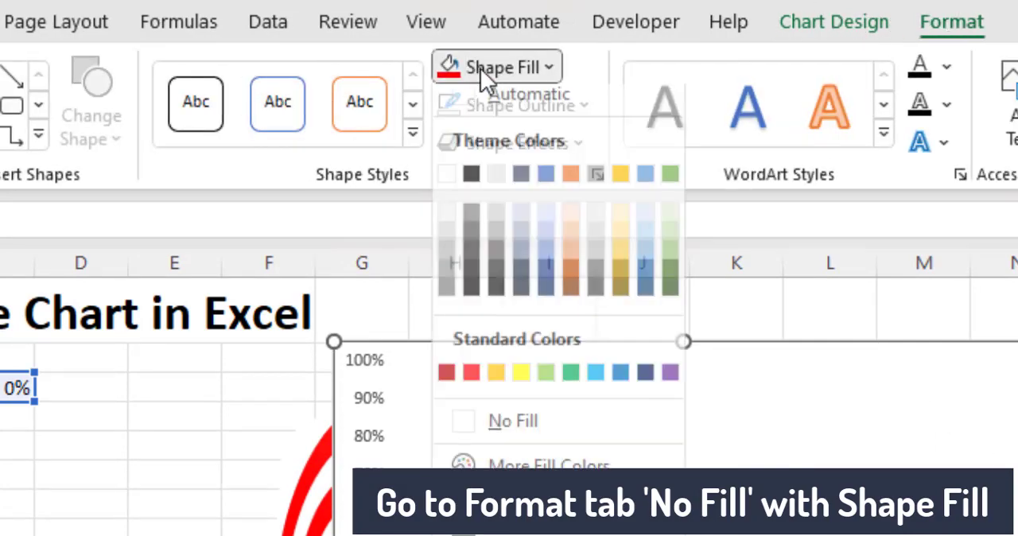
{"action": "left_click", "coordinate": [524, 442]}
{"action": "left_click", "coordinate": [552, 102]}
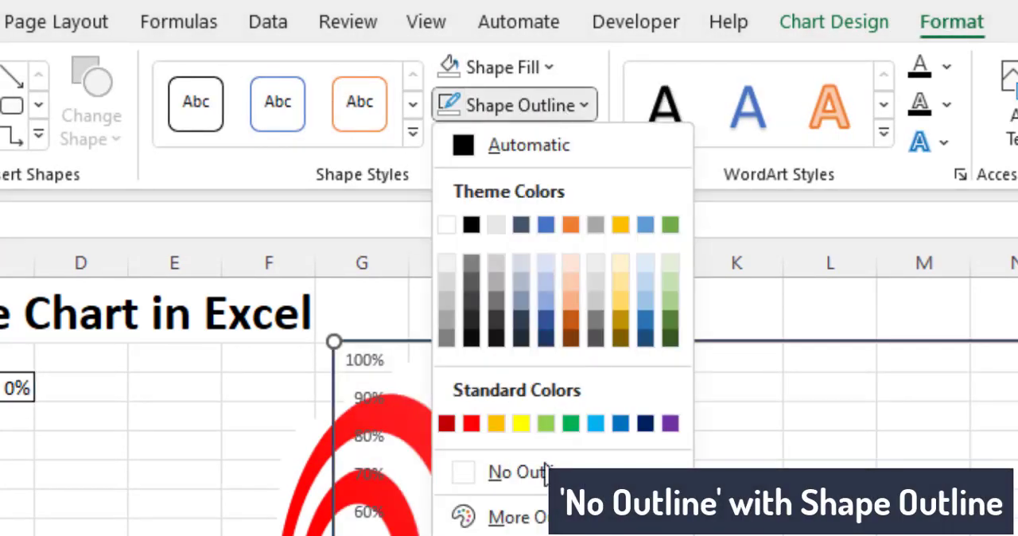
{"action": "left_click", "coordinate": [544, 474]}
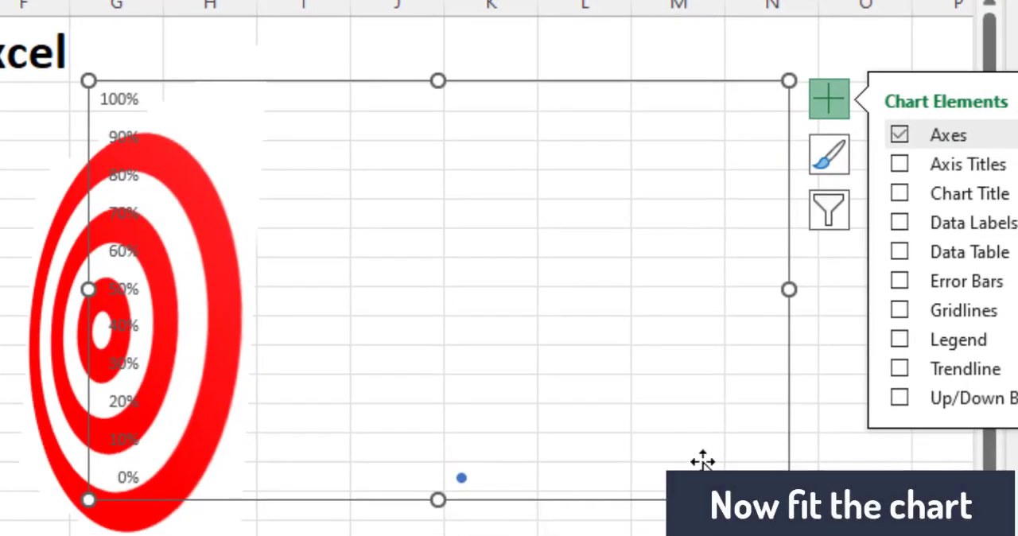
Narrow the transparent chart and place its vertical axis directly along the right edge of the bull's eye
{"action": "left_click_drag", "start_coordinate": [788, 289], "coordinate": [352, 271]}
{"action": "left_click_drag", "start_coordinate": [308, 88], "coordinate": [461, 198]}
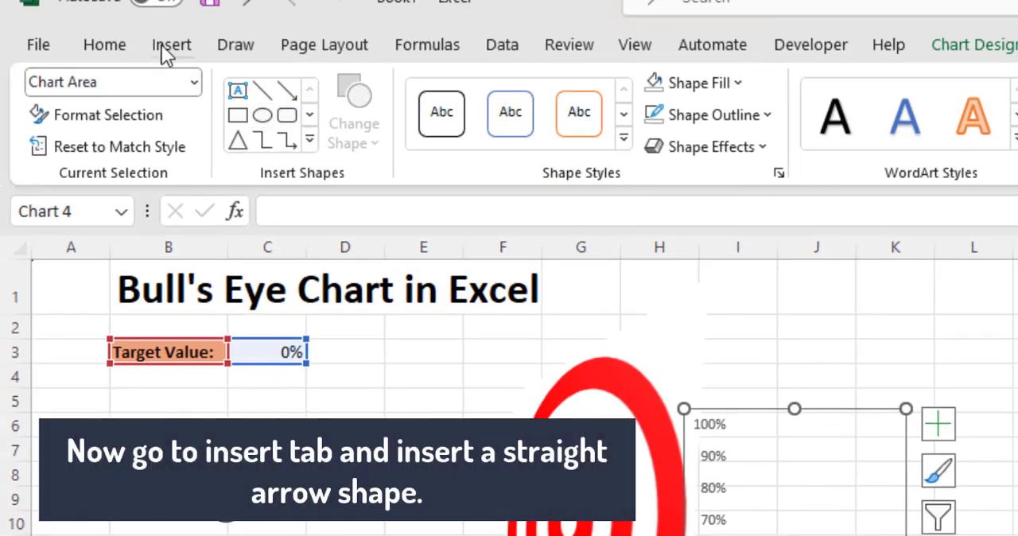
Insert a horizontal straight arrow pointing right across columns K and L in row 2, with a 6 pt line weight
{"action": "left_click", "coordinate": [169, 44]}
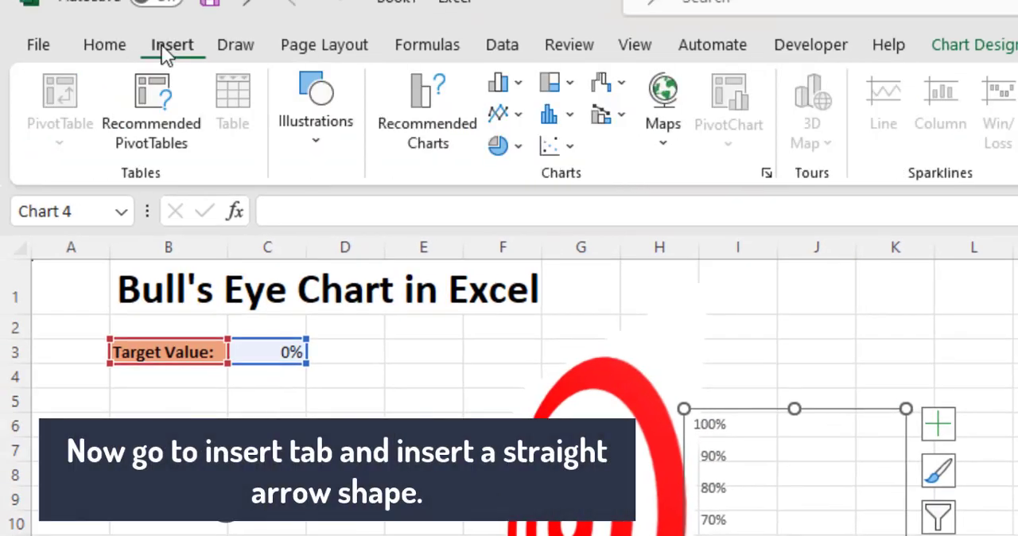
{"action": "left_click", "coordinate": [333, 136]}
{"action": "left_click", "coordinate": [359, 244]}
{"action": "left_click", "coordinate": [398, 326]}
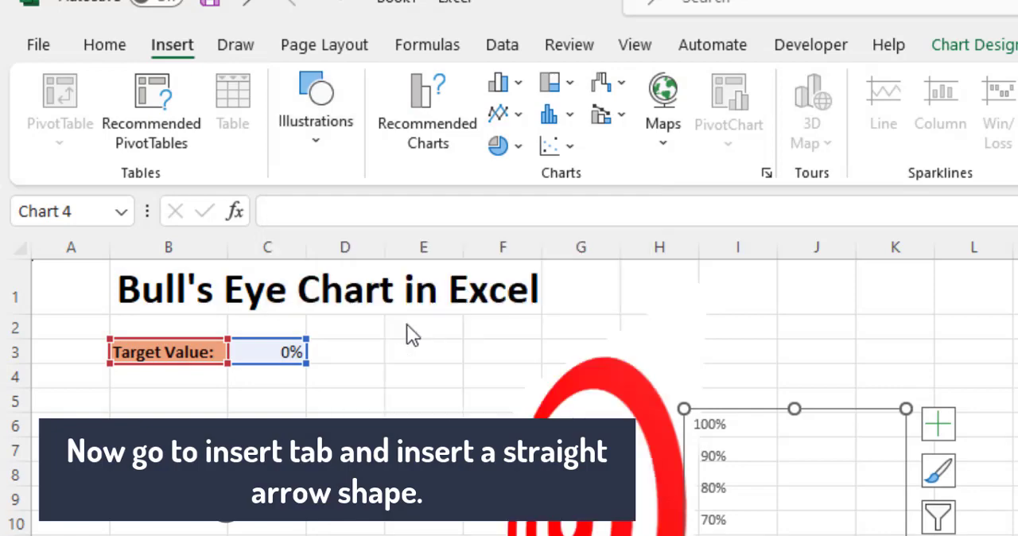
{"action": "left_click_drag", "start_coordinate": [856, 320], "coordinate": [1010, 320]}
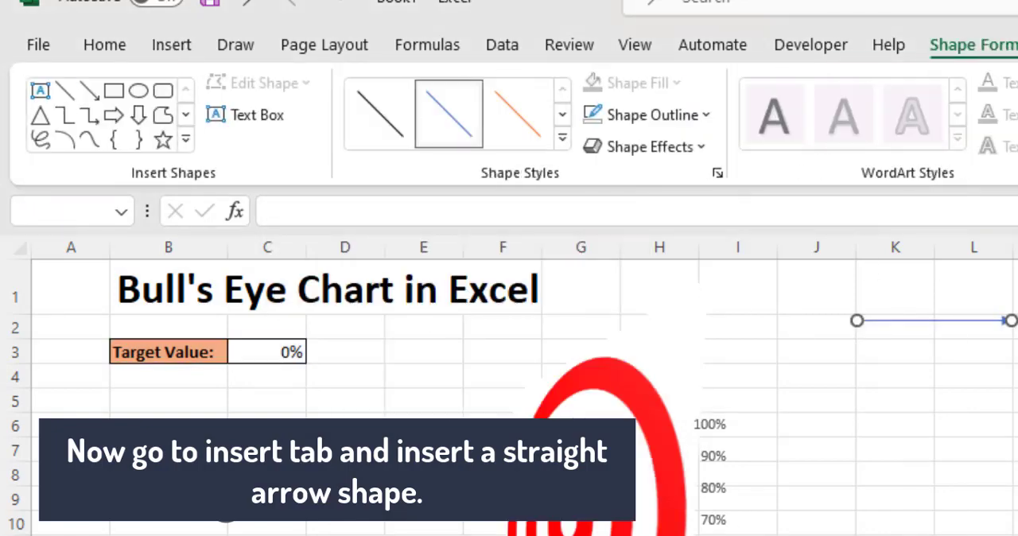
{"action": "left_click", "coordinate": [689, 116]}
{"action": "mouse_move", "coordinate": [700, 495]}
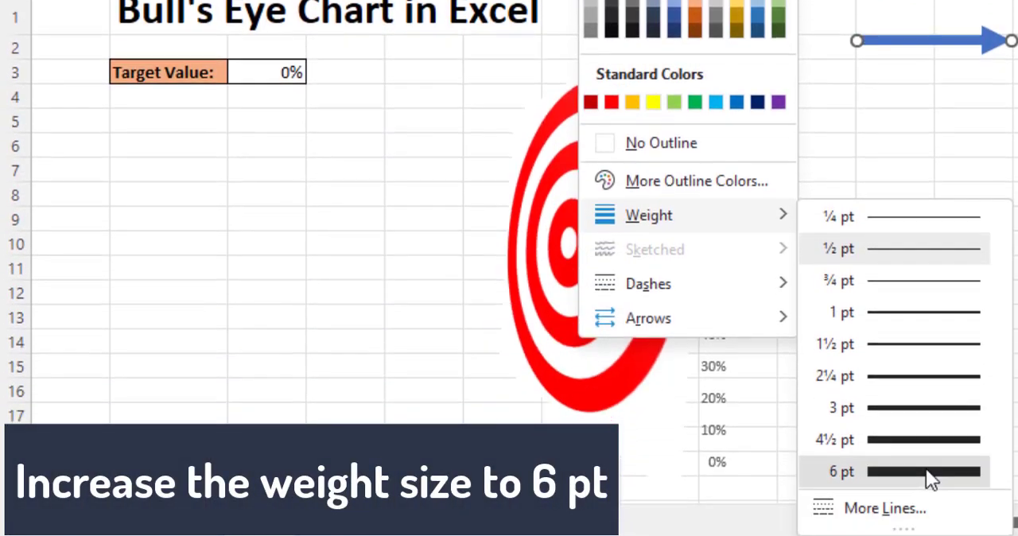
{"action": "left_click", "coordinate": [927, 470]}
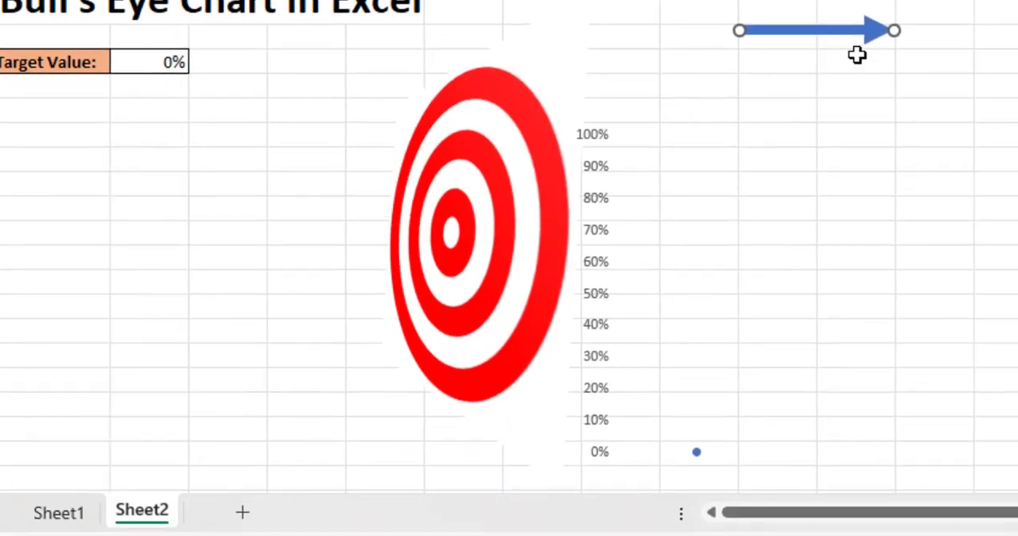
Change the straight arrow's end arrow type to the swept-back stealth arrowhead
{"action": "right_click", "coordinate": [958, 40]}
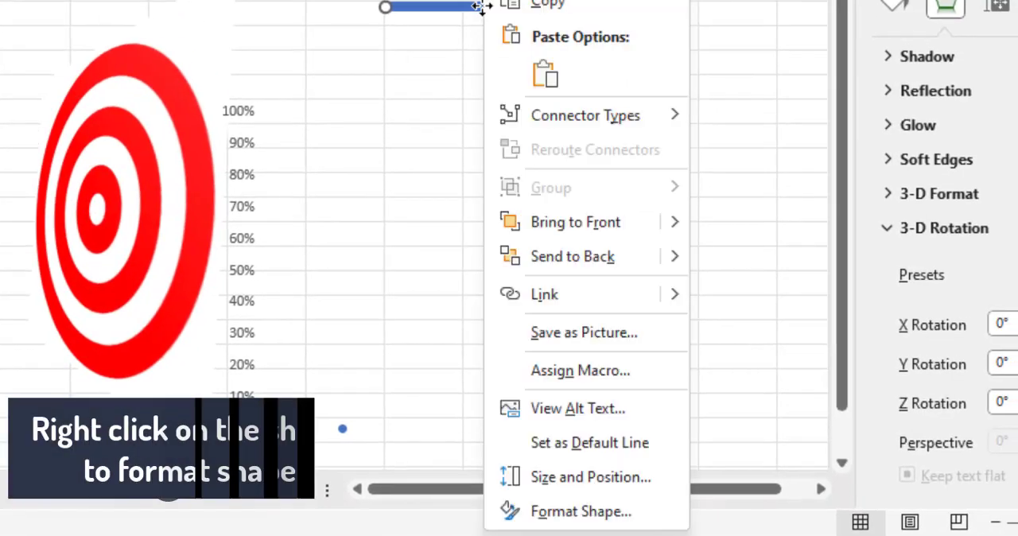
{"action": "left_click", "coordinate": [581, 513]}
{"action": "scroll", "coordinate": [938, 263], "scroll_direction": "down", "scroll_amount": 3}
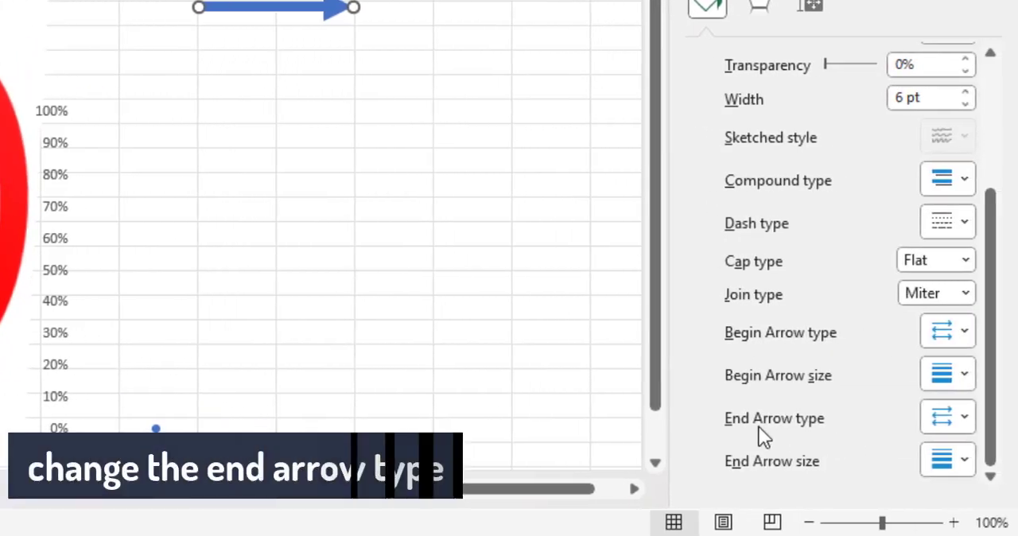
{"action": "left_click", "coordinate": [964, 419]}
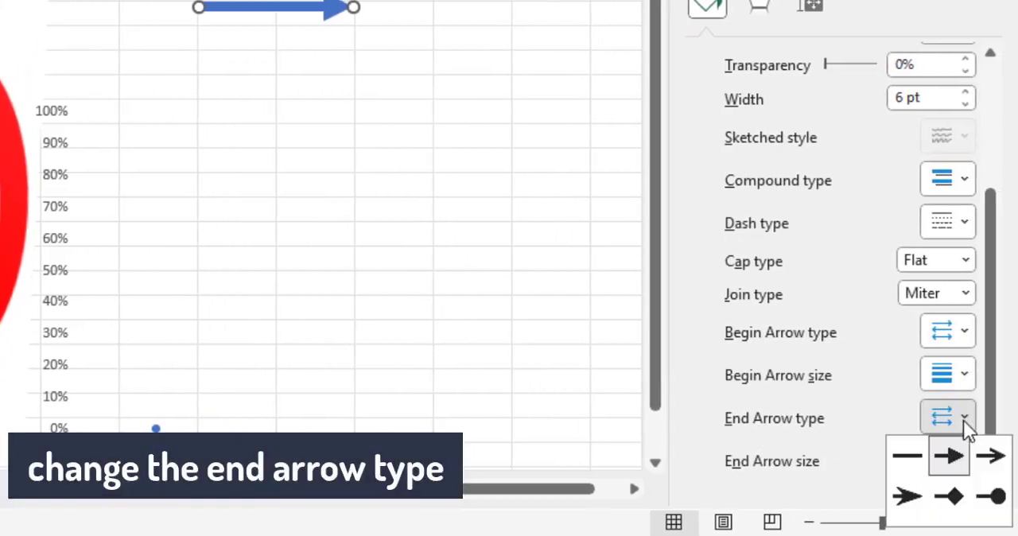
{"action": "left_click", "coordinate": [909, 501]}
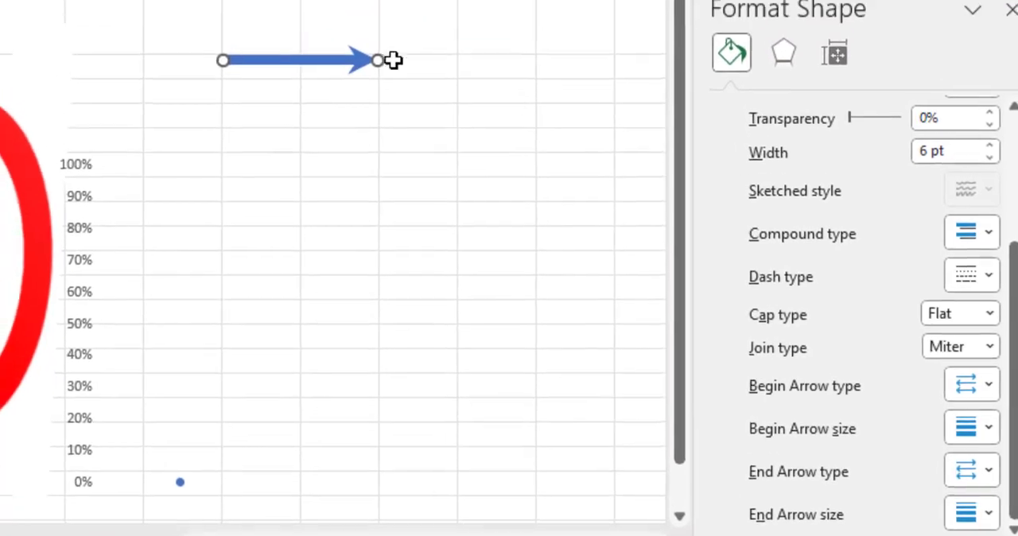
Change the straight arrow's solid line color to black
{"action": "left_click", "coordinate": [726, 299]}
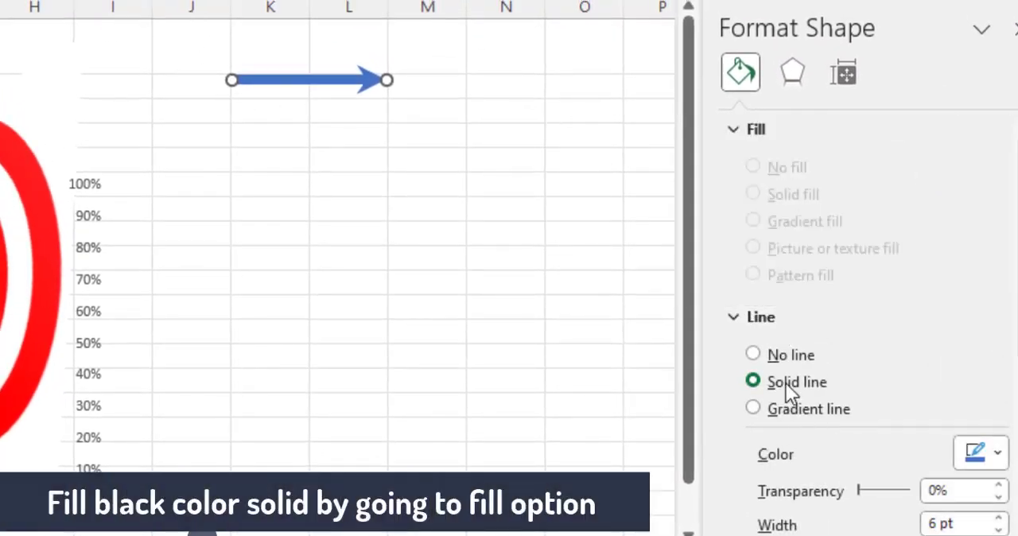
{"action": "left_click", "coordinate": [981, 454]}
{"action": "left_click", "coordinate": [865, 220]}
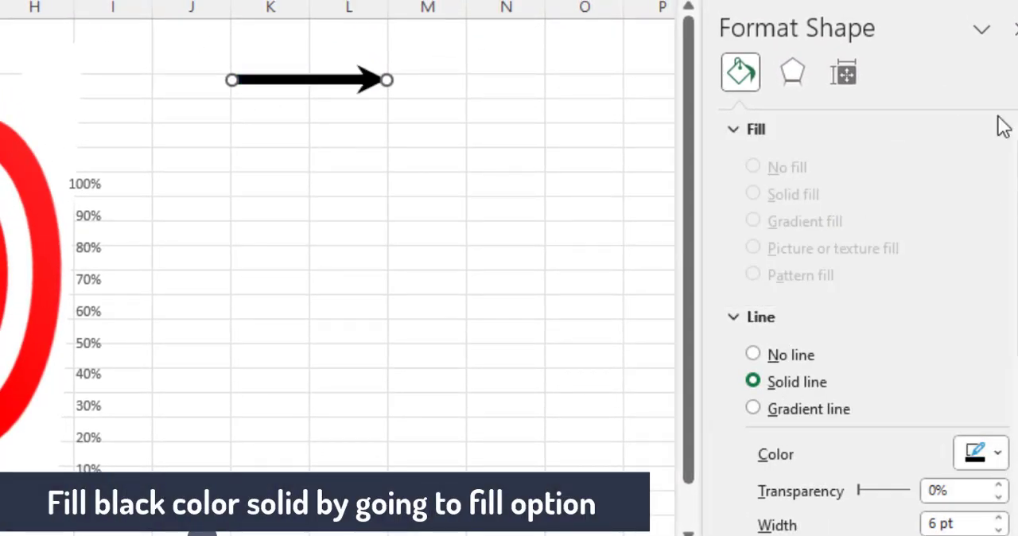
Cut the black arrow and paste it onto the line chart's data point as its marker
{"action": "key", "text": "ctrl+x"}
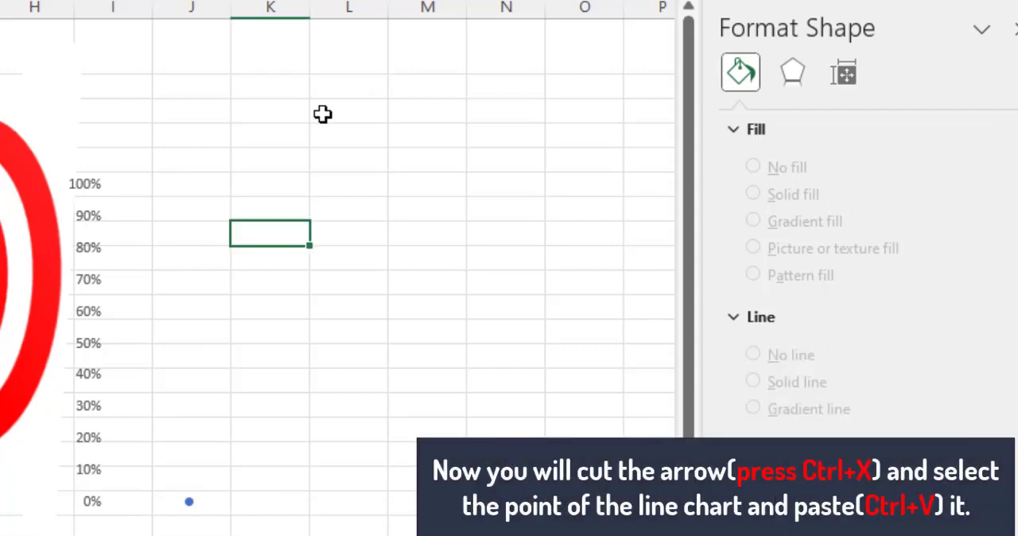
{"action": "left_click", "coordinate": [189, 503]}
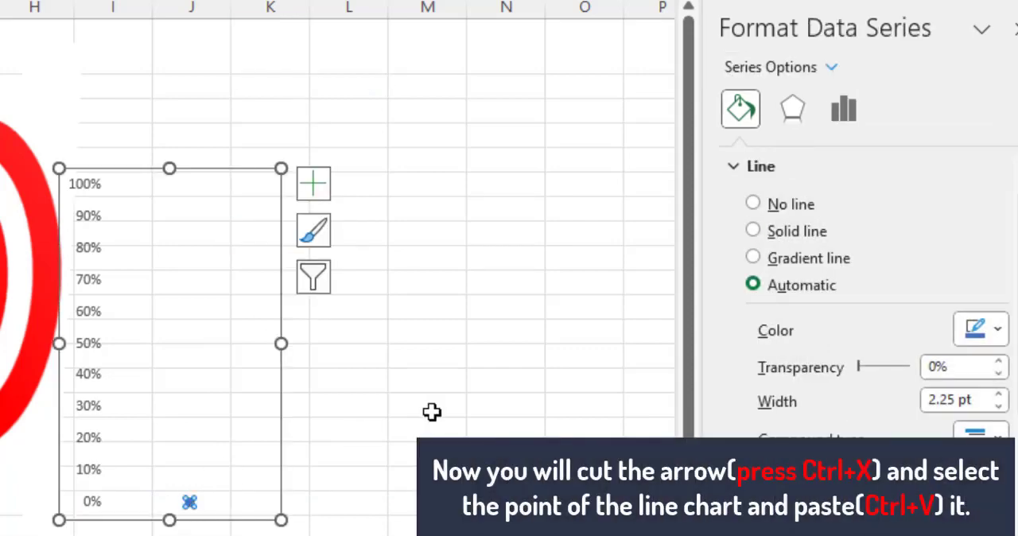
{"action": "key", "text": "ctrl+v"}
Shrink the arrow chart and move it so 100% is level with the bull's eye center and the arrow tip meets its lower edge
{"action": "left_click_drag", "start_coordinate": [282, 343], "coordinate": [235, 344]}
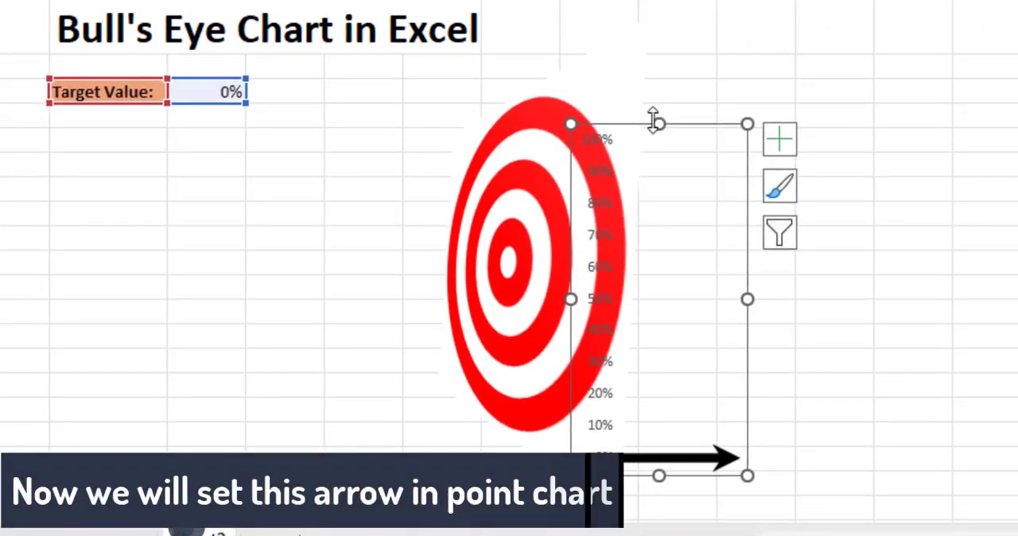
{"action": "left_click_drag", "start_coordinate": [657, 123], "coordinate": [547, 245]}
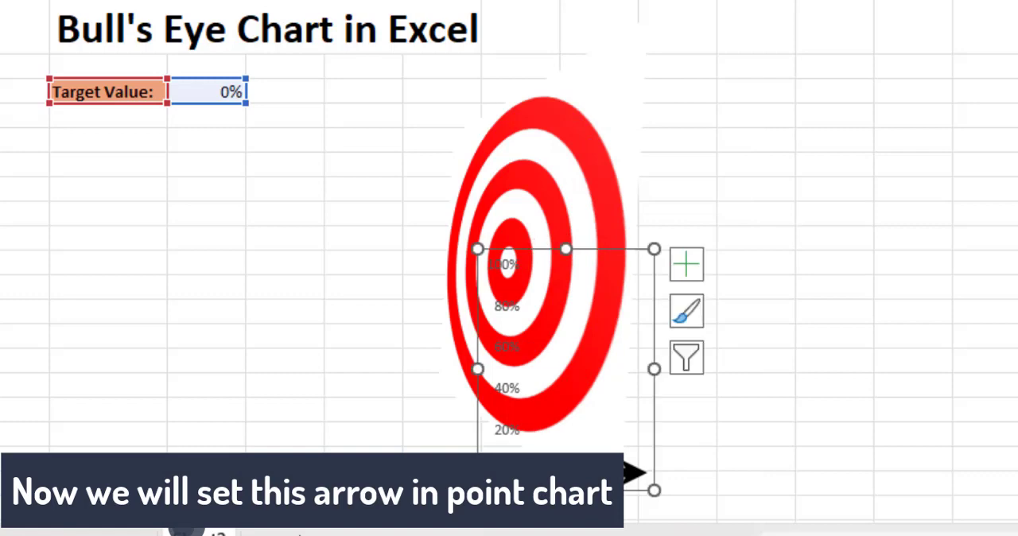
{"action": "left_click_drag", "start_coordinate": [565, 486], "coordinate": [570, 450]}
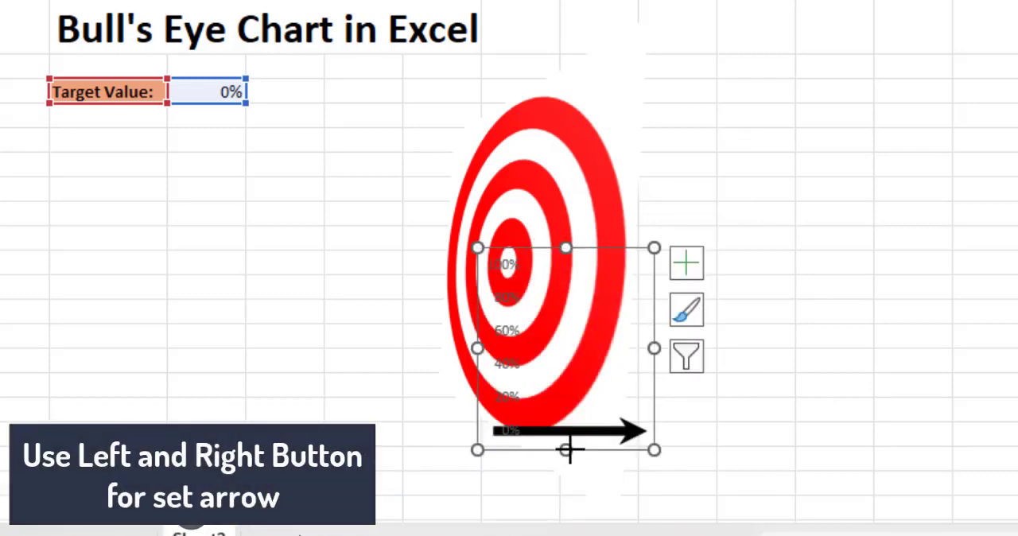
{"action": "key", "text": "Left"}
{"action": "key", "text": "Left"}
{"action": "key", "text": "Left"}
{"action": "key", "text": "Left"}
{"action": "key", "text": "Left"}
{"action": "key", "text": "Left"}
{"action": "key", "text": "Left"}
{"action": "key", "text": "Left"}
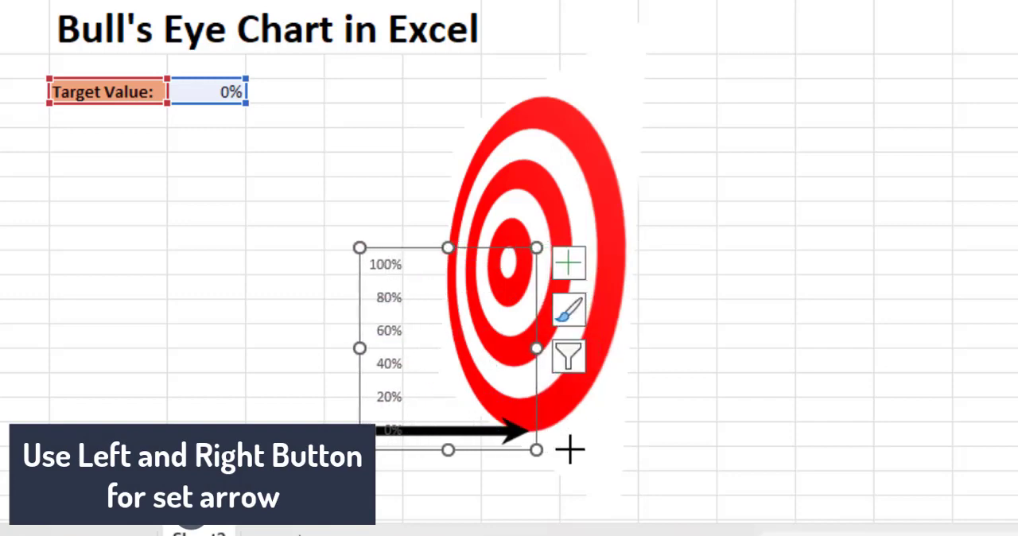
Set the target value to 100% and fix the chart's vertical axis bounds at a minimum of 0 and a maximum of 1
{"action": "left_click", "coordinate": [217, 88]}
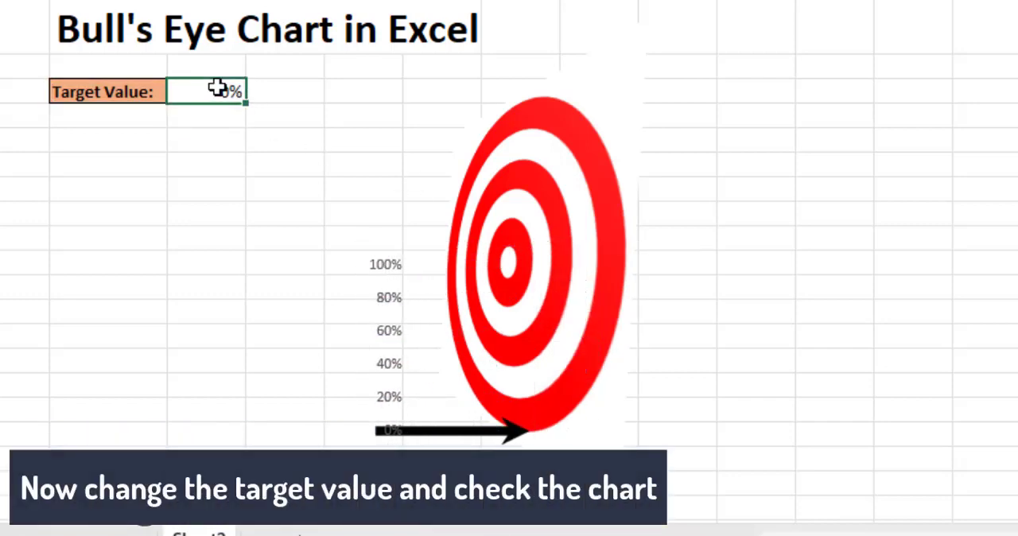
{"action": "key", "text": "Return"}
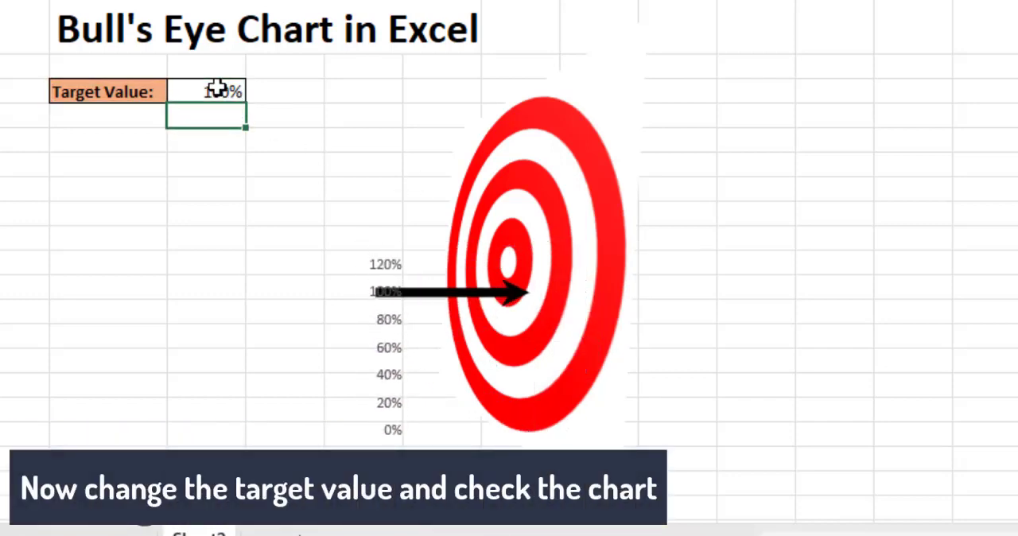
{"action": "left_click", "coordinate": [388, 267]}
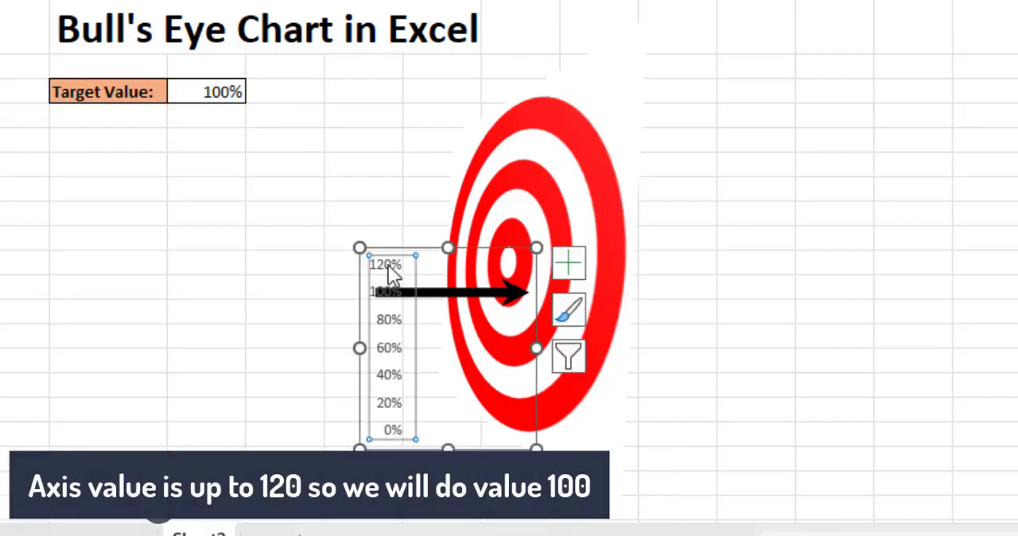
{"action": "right_click", "coordinate": [388, 265]}
{"action": "left_click", "coordinate": [458, 244]}
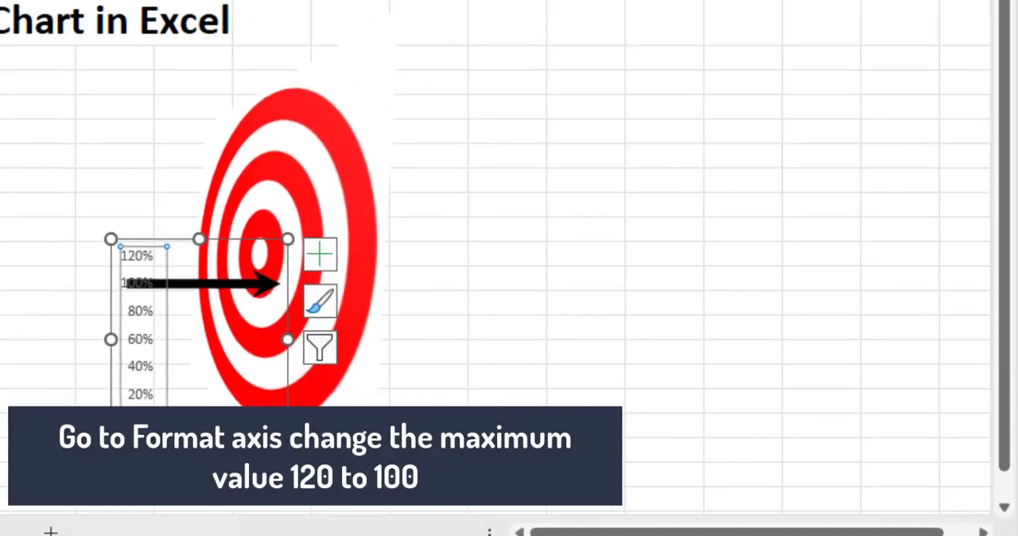
{"action": "left_click_drag", "start_coordinate": [894, 217], "coordinate": [865, 221]}
{"action": "type", "text": "1"}
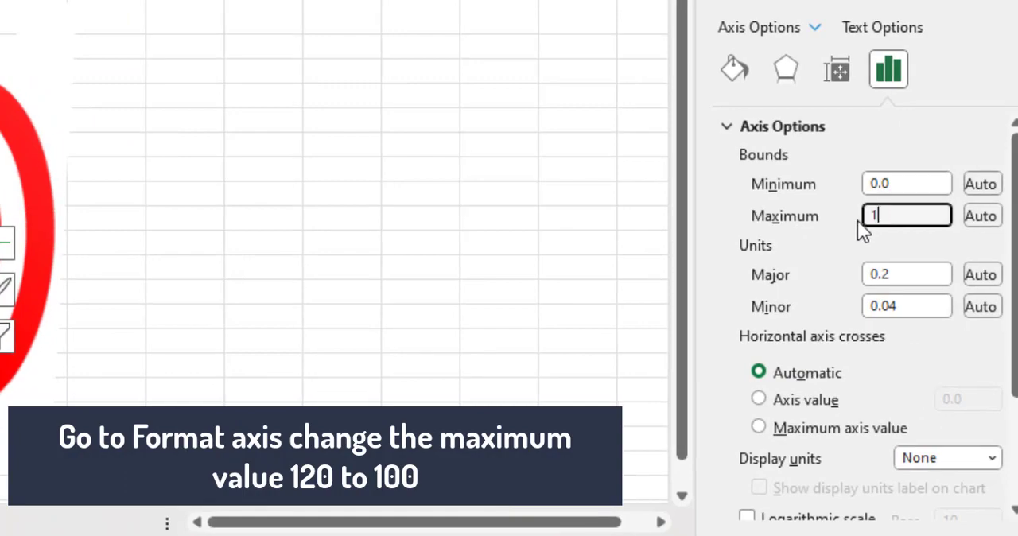
{"action": "key", "text": "Return"}
{"action": "left_click_drag", "start_coordinate": [915, 185], "coordinate": [859, 185]}
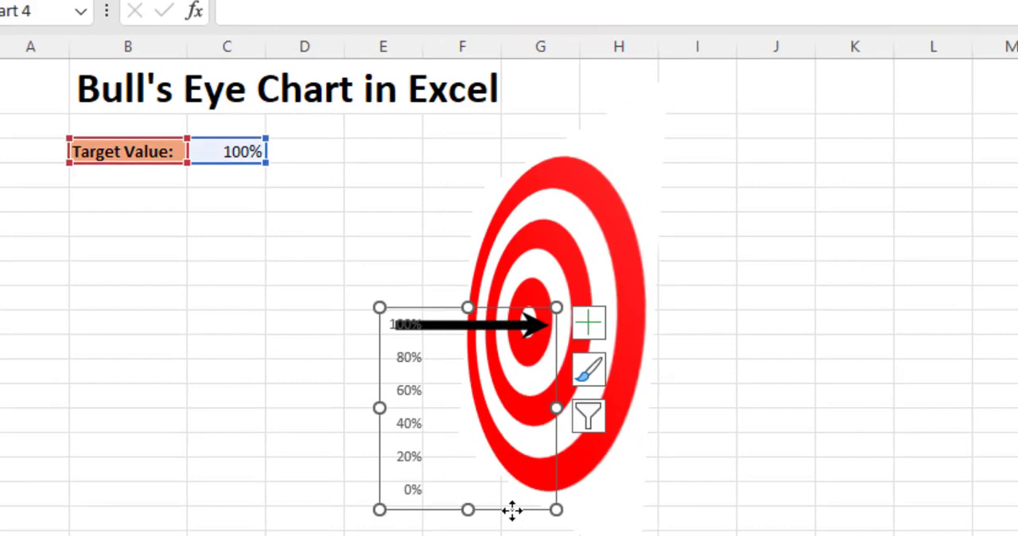
Nudge the arrow chart left so the arrow tip lands on the bull's eye center
{"action": "key", "text": "Left"}
{"action": "key", "text": "Left"}
{"action": "key", "text": "Left"}
{"action": "key", "text": "Left"}
{"action": "key", "text": "Left"}
{"action": "key", "text": "Left"}
{"action": "key", "text": "Left"}
{"action": "key", "text": "Left"}
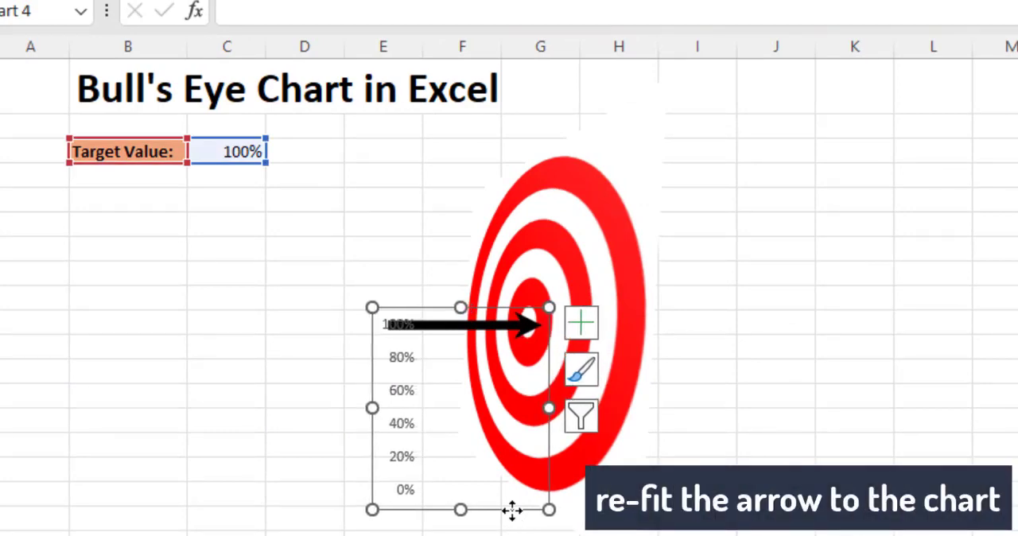
Test the arrow's movement by setting the target value to 0%, 100% and 50% in turn
{"action": "left_click", "coordinate": [231, 172]}
{"action": "left_click", "coordinate": [247, 147]}
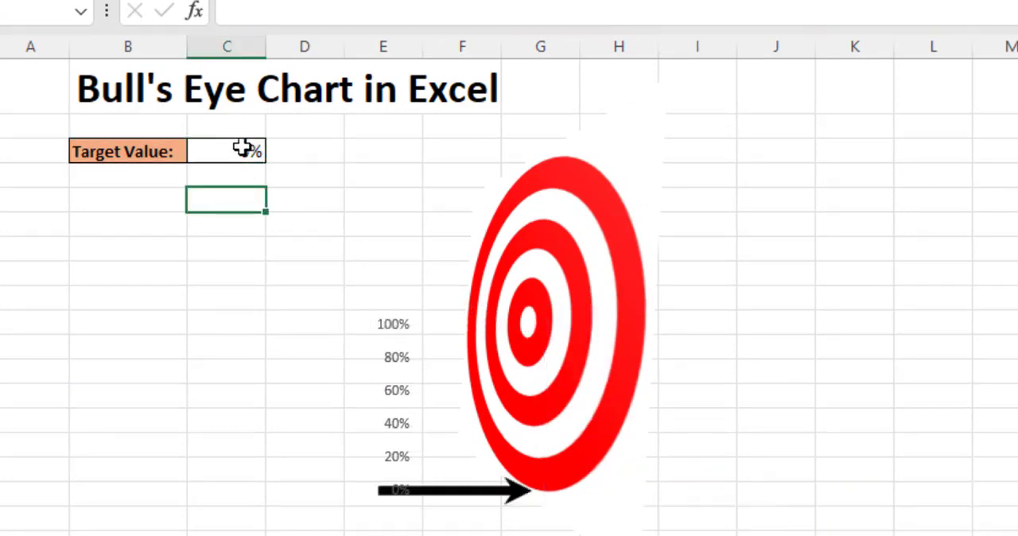
{"action": "left_click", "coordinate": [242, 149]}
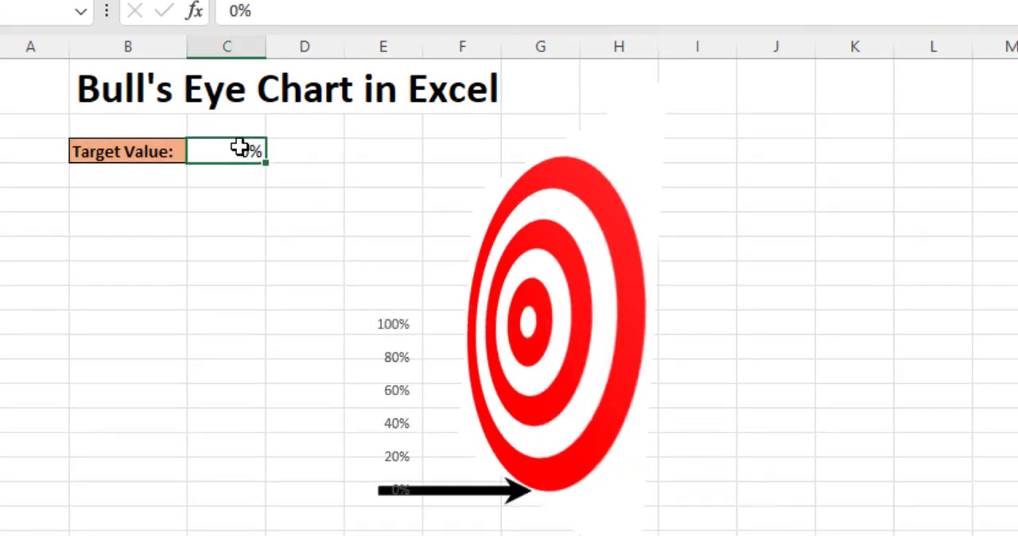
{"action": "type", "text": "100"}
{"action": "key", "text": "Return"}
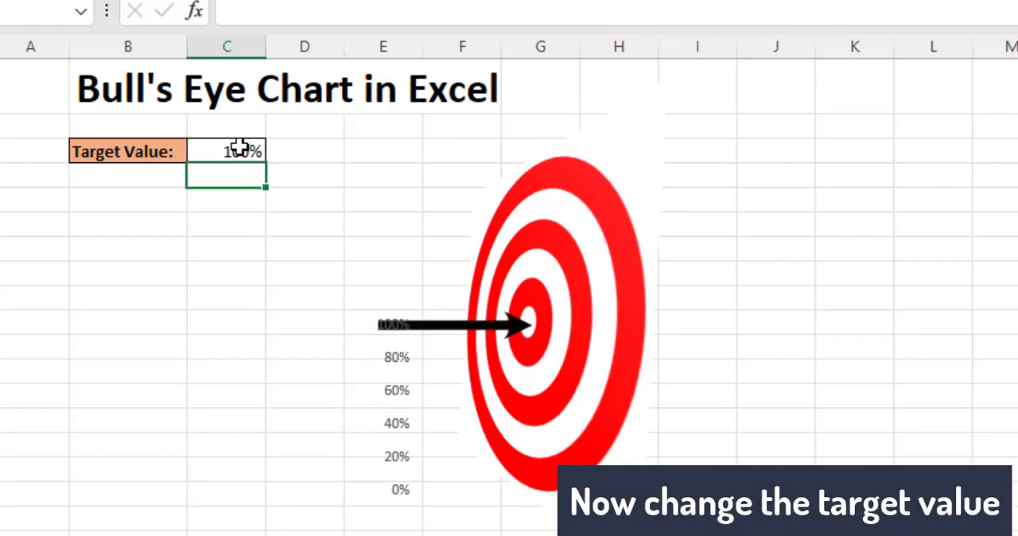
{"action": "left_click", "coordinate": [219, 152]}
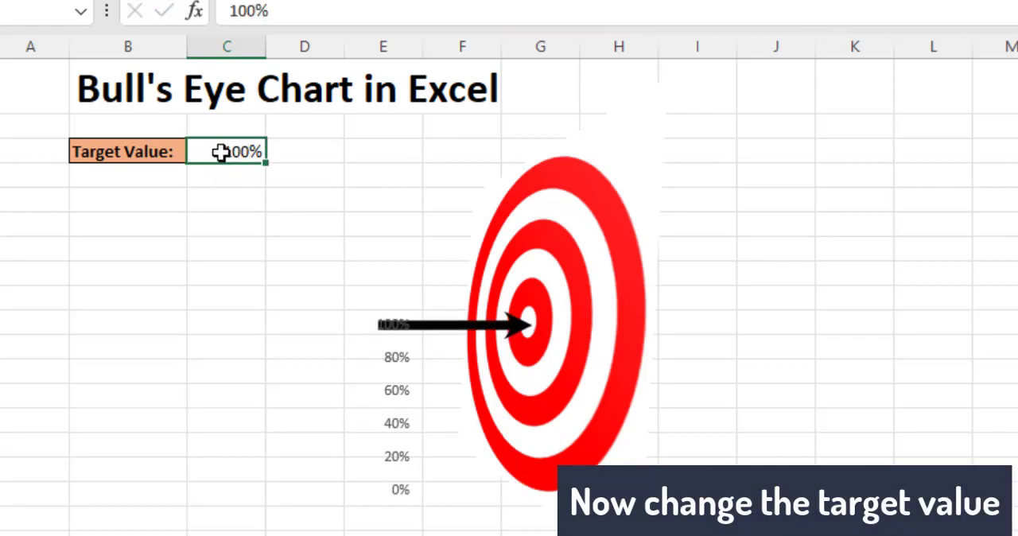
{"action": "type", "text": "50"}
{"action": "key", "text": "Return"}
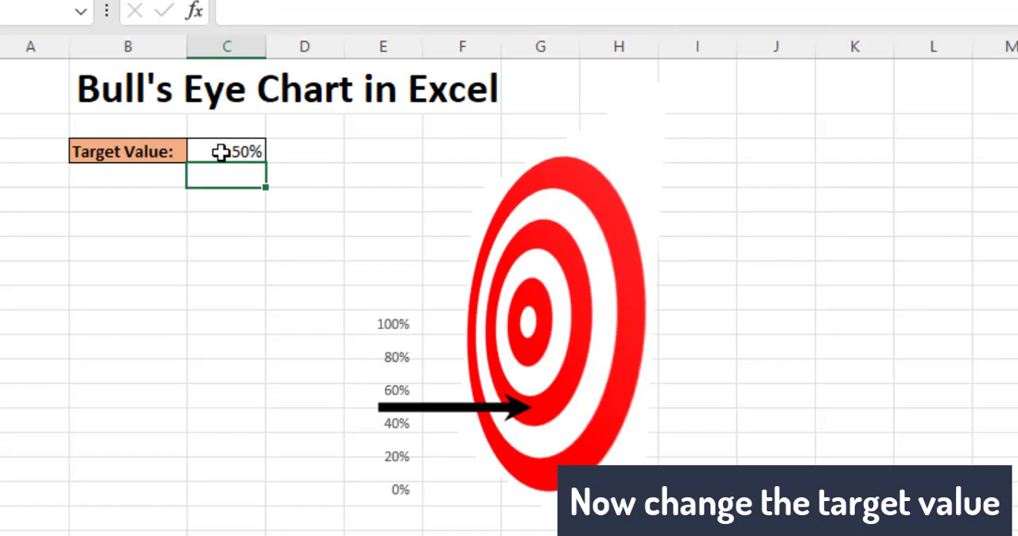
Remove the axes from the arrow chart and shift the chart slightly right to realign the arrow tip with the bull's eye center
{"action": "left_click", "coordinate": [397, 337]}
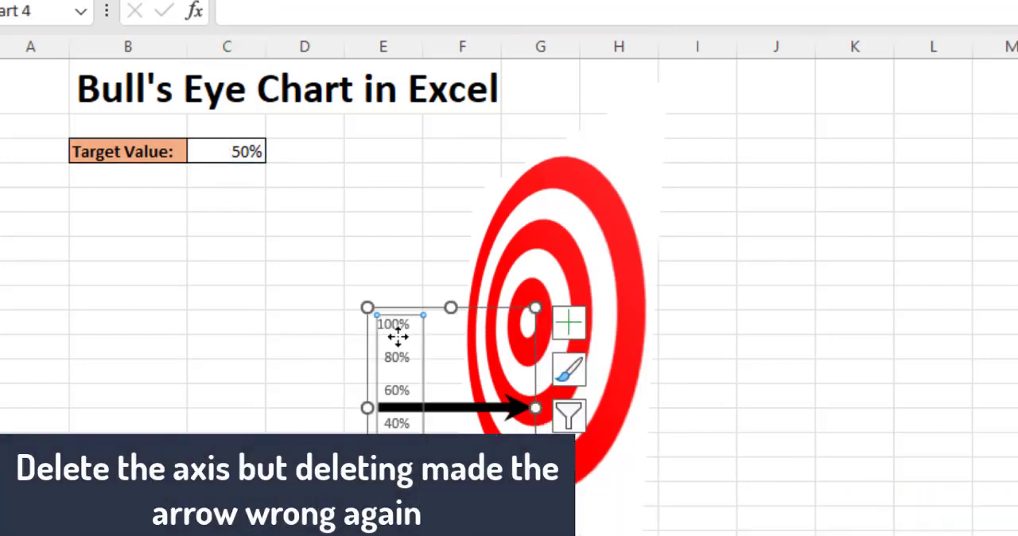
{"action": "left_click", "coordinate": [569, 323]}
{"action": "left_click", "coordinate": [628, 353]}
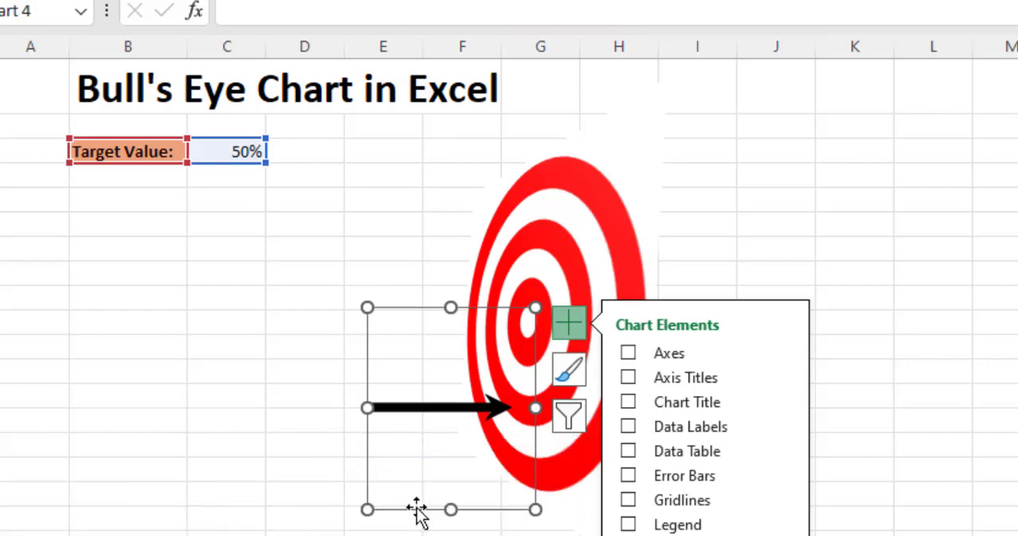
{"action": "left_click_drag", "start_coordinate": [414, 510], "coordinate": [431, 510]}
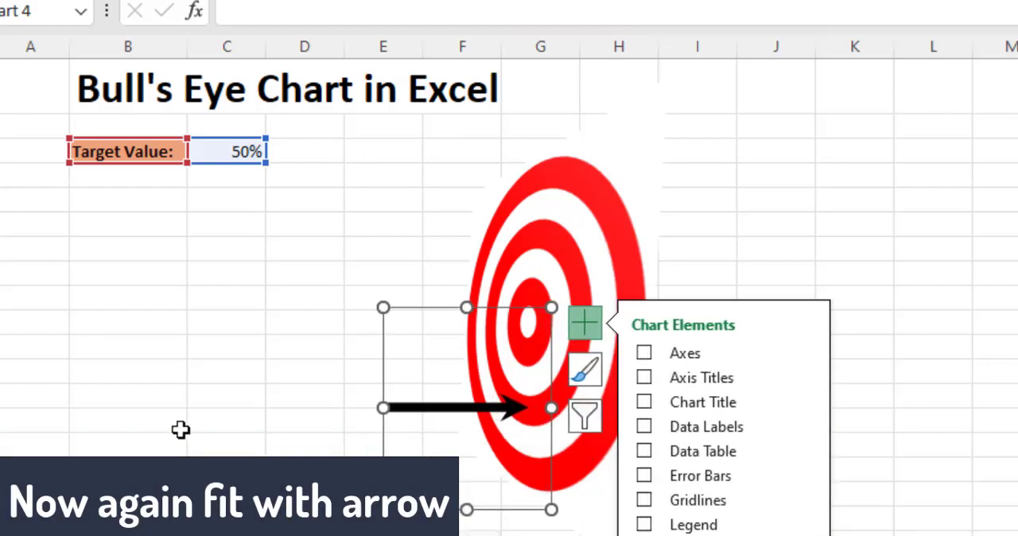
Set the target value to 100% and fine-tune the chart's position so the arrow tip sits on the bull's eye center
{"action": "left_click", "coordinate": [217, 297]}
{"action": "left_click", "coordinate": [238, 148]}
{"action": "type", "text": "10"}
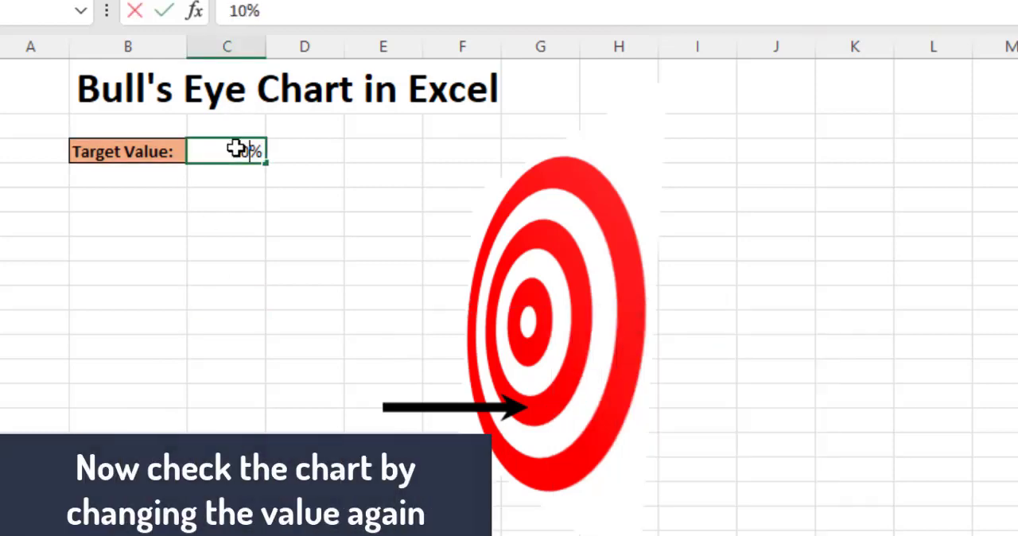
{"action": "key", "text": "Return"}
{"action": "left_click", "coordinate": [441, 317]}
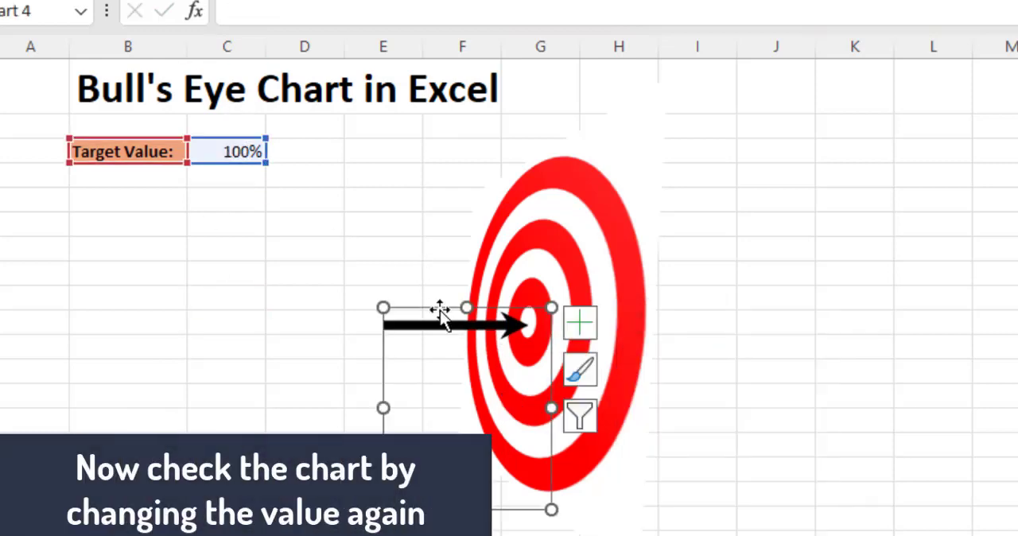
{"action": "left_click_drag", "start_coordinate": [493, 304], "coordinate": [497, 306]}
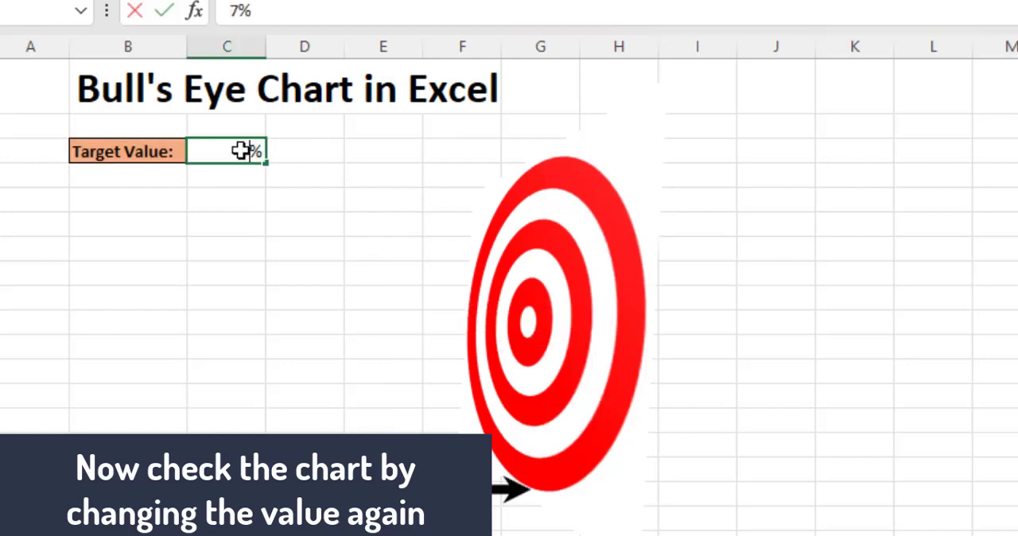
Set the target value to 70%
{"action": "key", "text": "Return"}
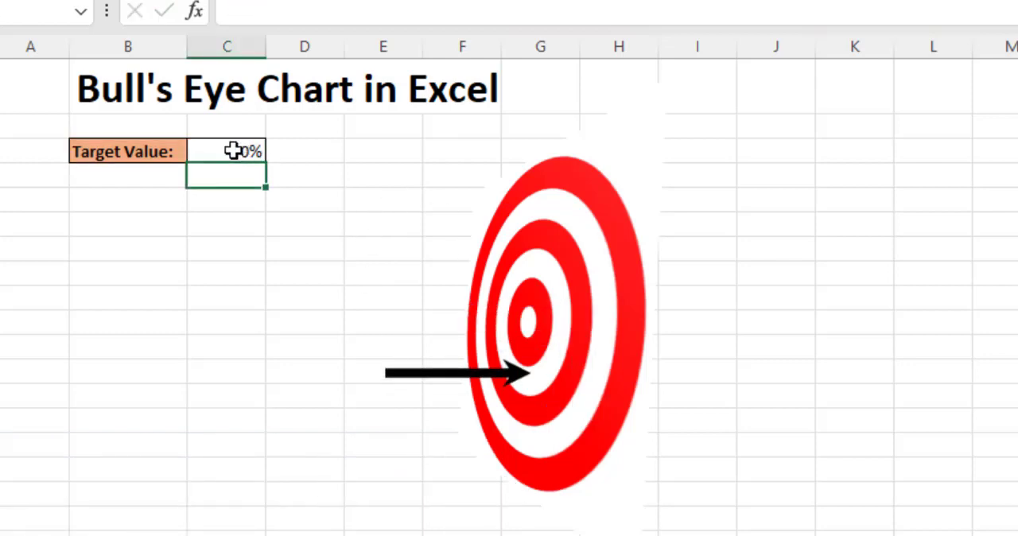
{"action": "left_click", "coordinate": [234, 150]}
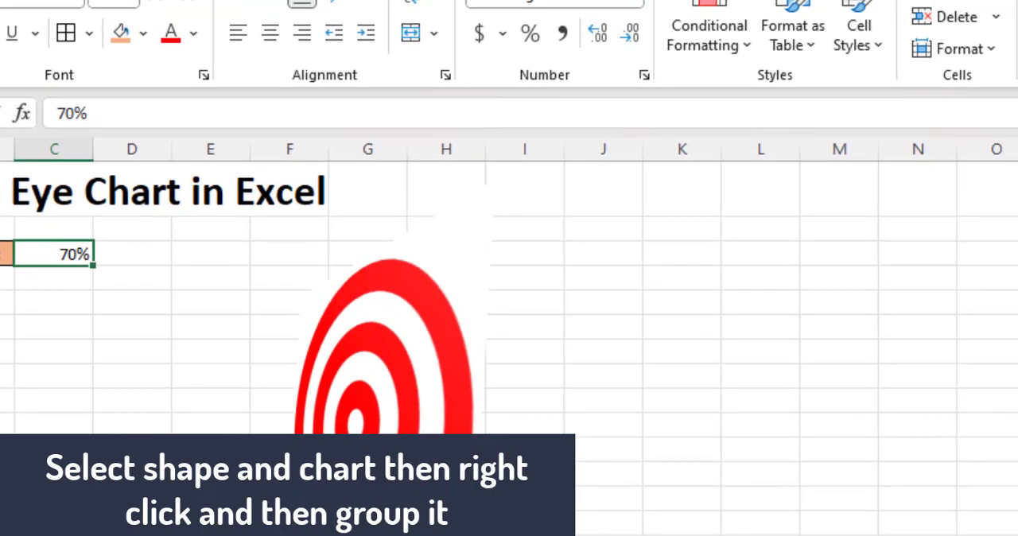
Group the bull's eye picture with the arrow chart and move the group about three columns to the right
{"action": "left_click", "coordinate": [382, 461]}
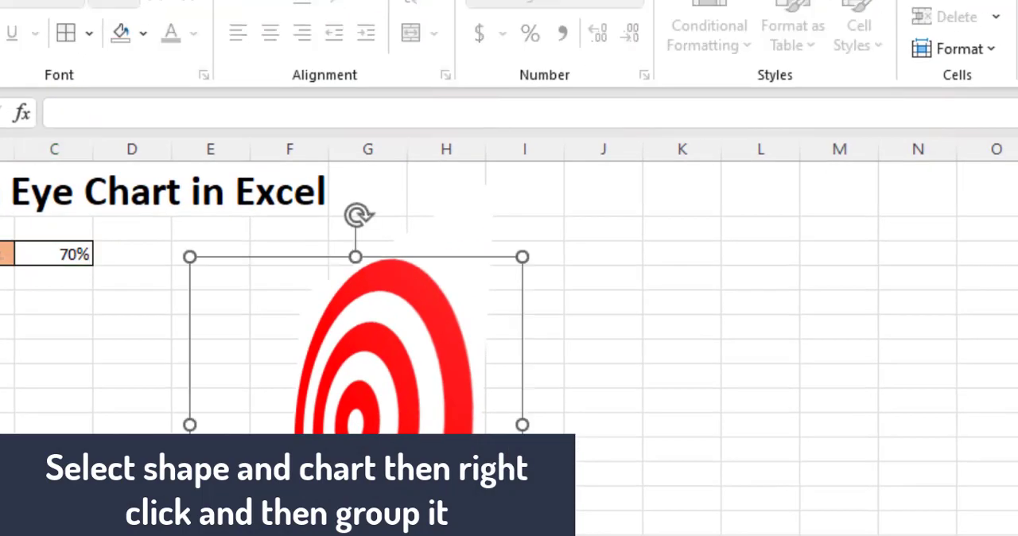
{"action": "right_click", "coordinate": [338, 416]}
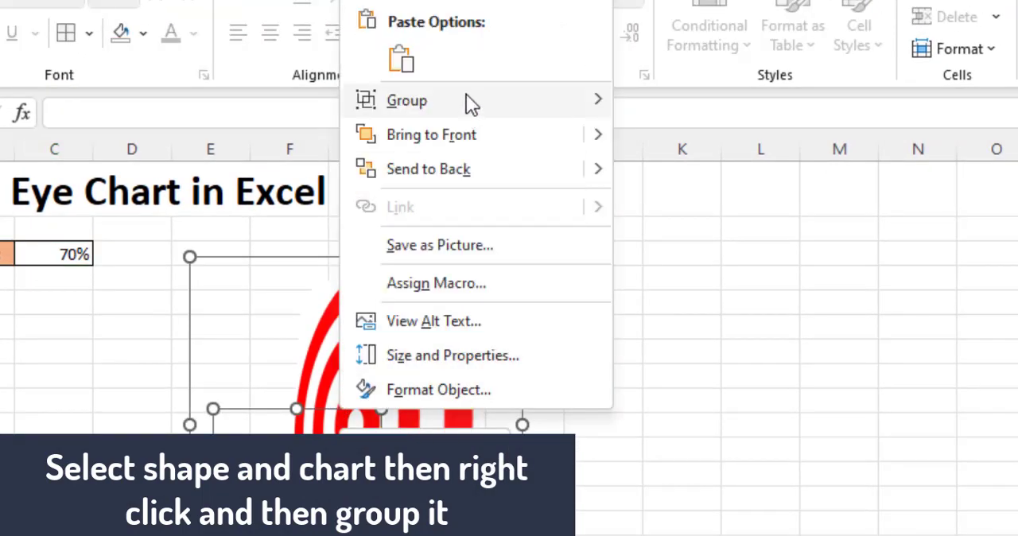
{"action": "mouse_move", "coordinate": [466, 101]}
{"action": "left_click", "coordinate": [661, 103]}
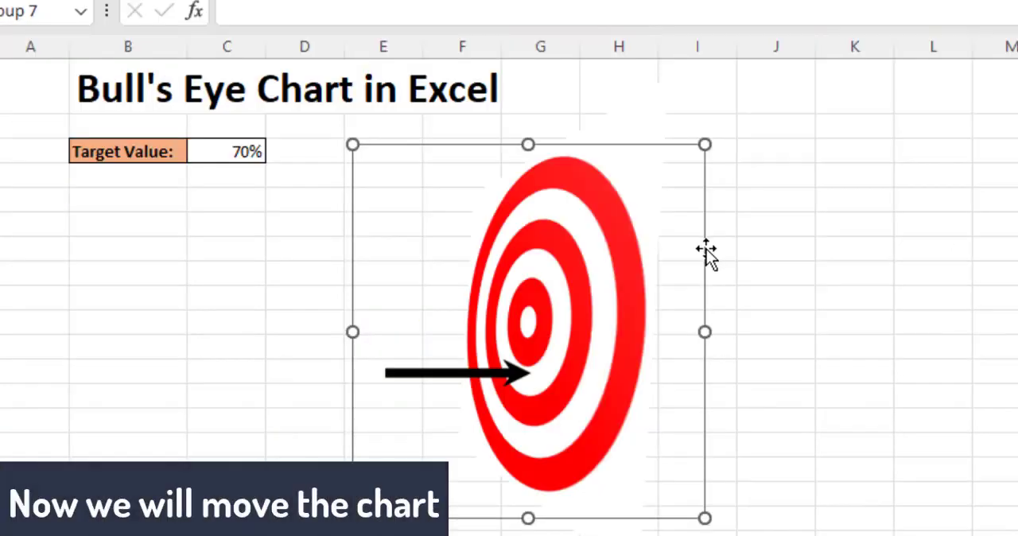
{"action": "left_click_drag", "start_coordinate": [549, 357], "coordinate": [954, 314]}
{"action": "left_click_drag", "start_coordinate": [1006, 211], "coordinate": [931, 211]}
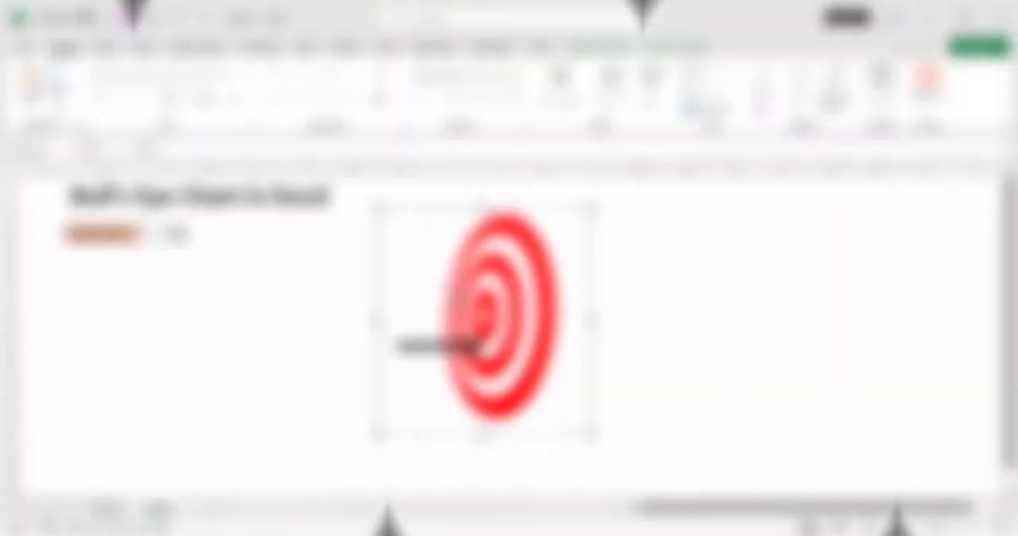